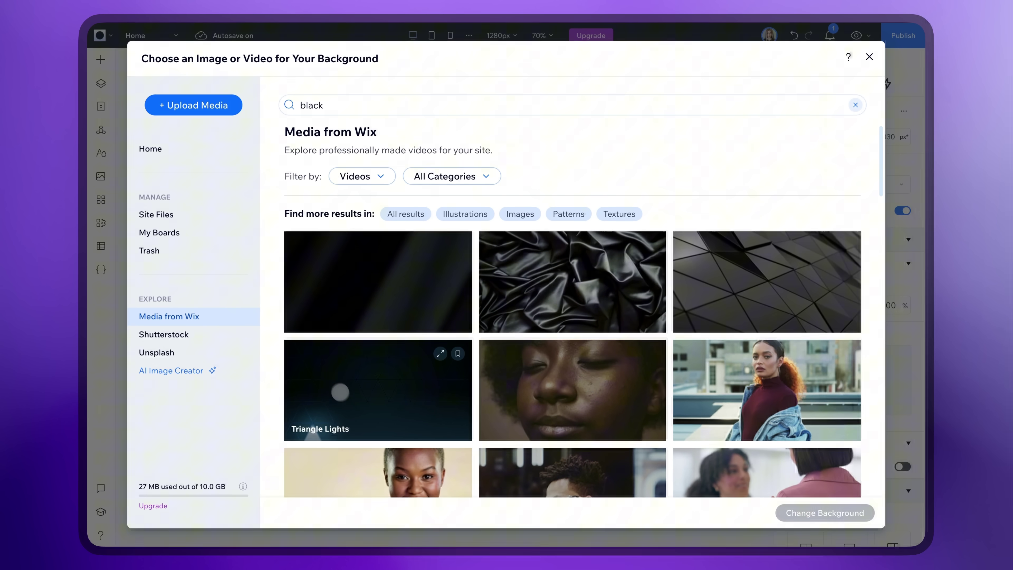
# - Set the section background to the Triangle Lights video from the Media from Wix results
pyautogui.click(354, 393)
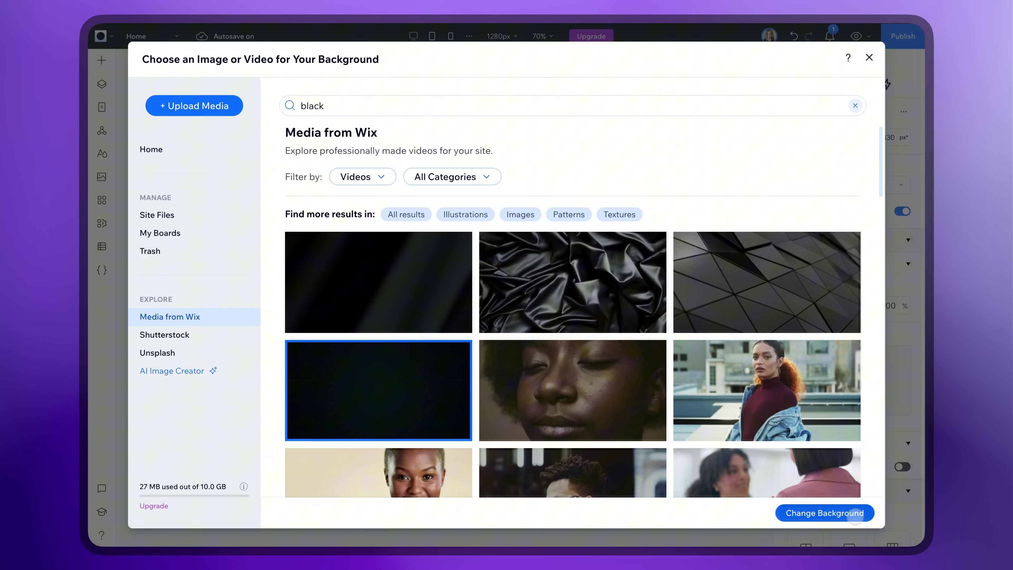
pyautogui.click(855, 515)
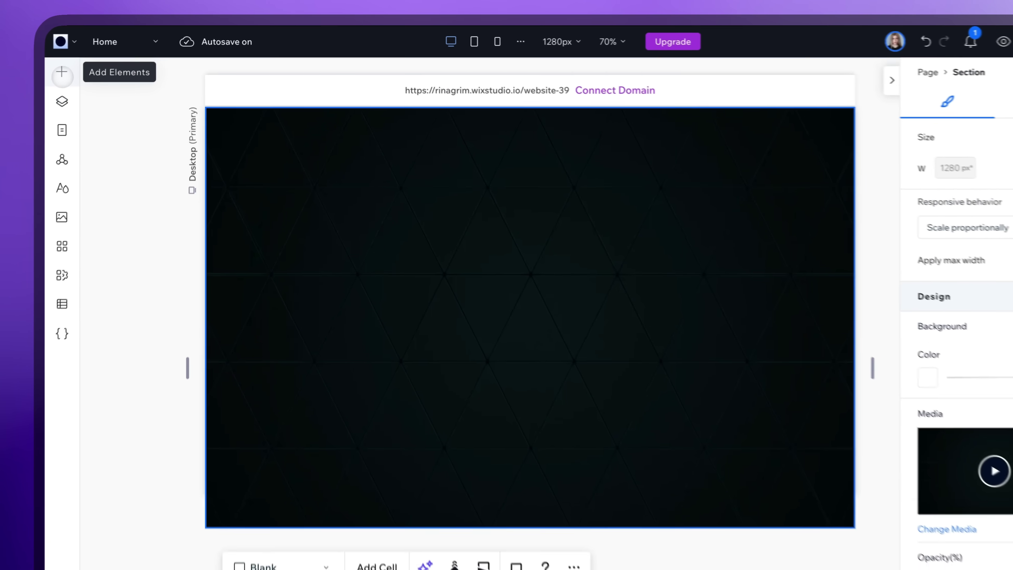
# - Add a repeater to the middle of the section and give it a fourth item
pyautogui.click(102, 61)
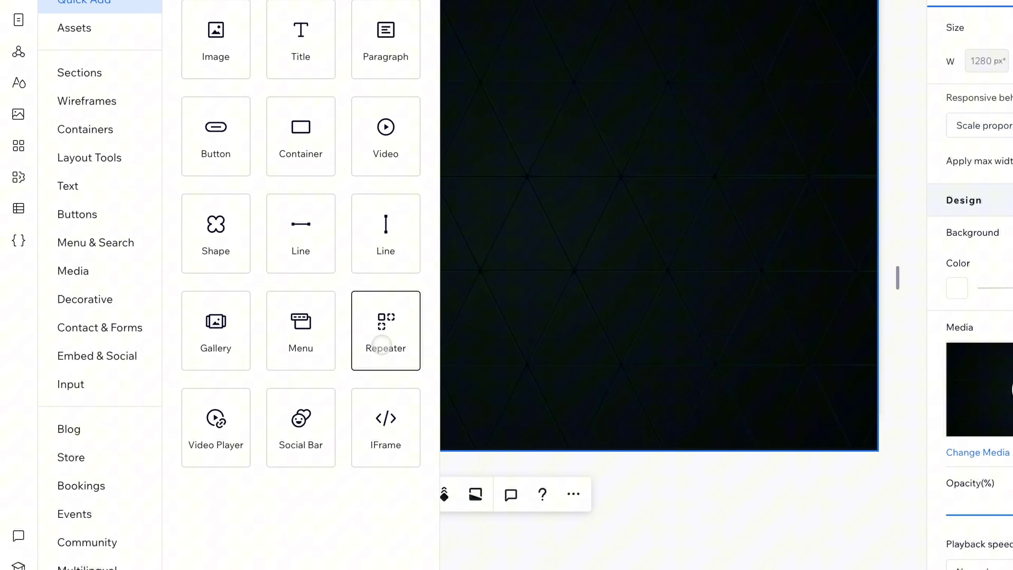
pyautogui.moveTo(411, 457); pyautogui.dragTo(596, 353)
pyautogui.moveTo(569, 233); pyautogui.dragTo(568, 233)
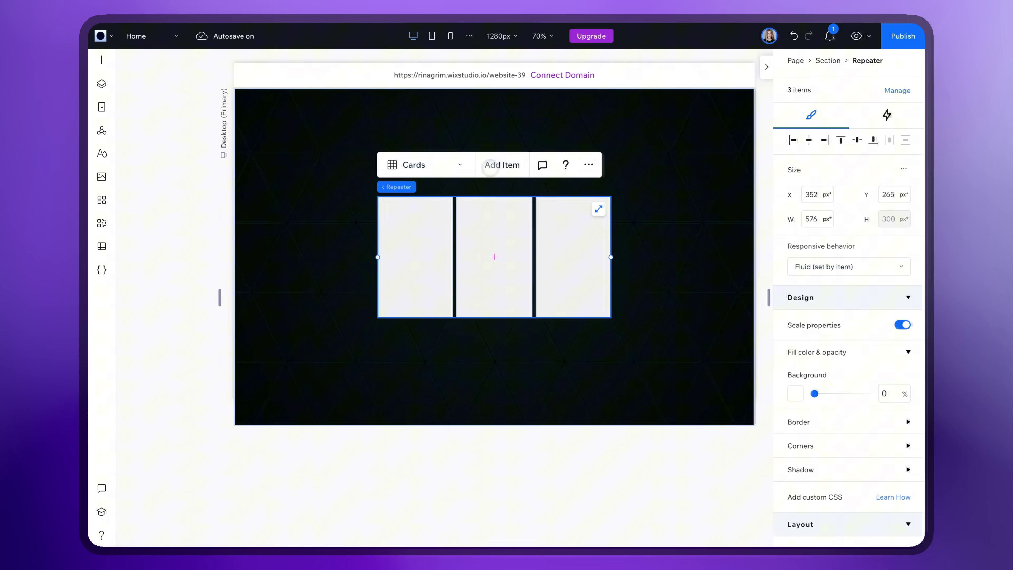
pyautogui.click(499, 165)
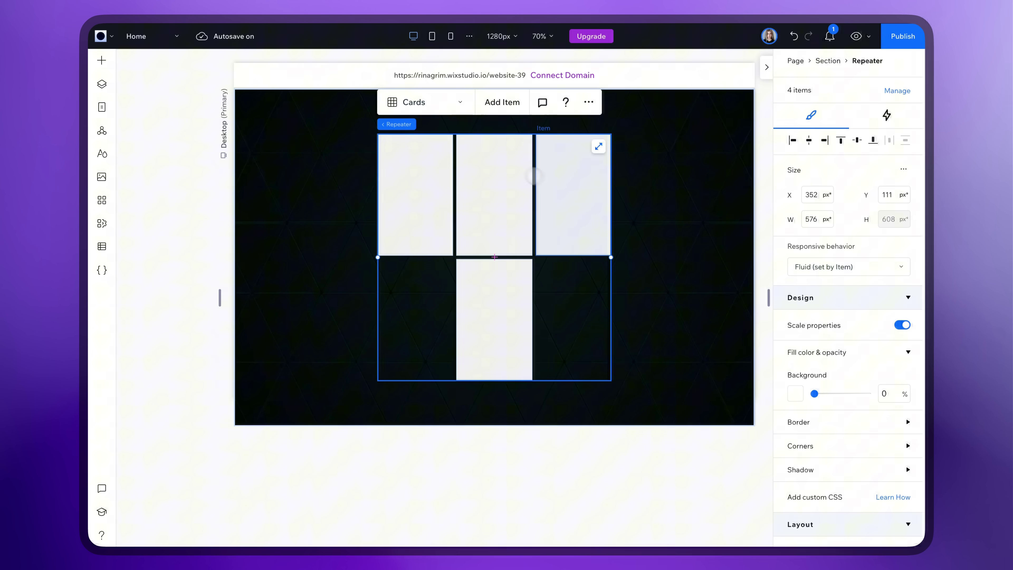
# - Set the repeater to 4 items per row with a 15 px horizontal gap and a 0 px vertical gap
pyautogui.scroll(-3, 831, 363)
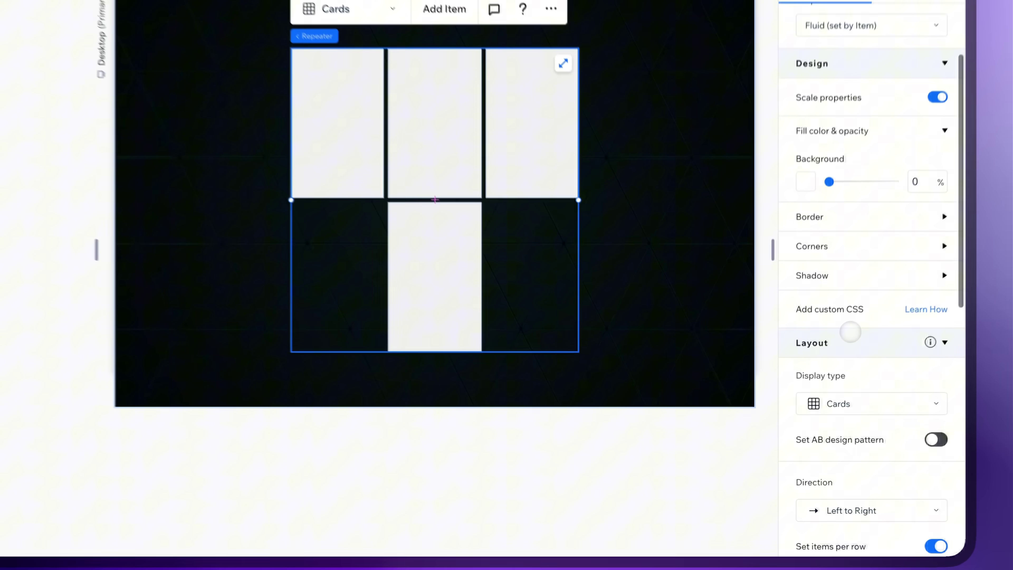
pyautogui.scroll(-1, 860, 314)
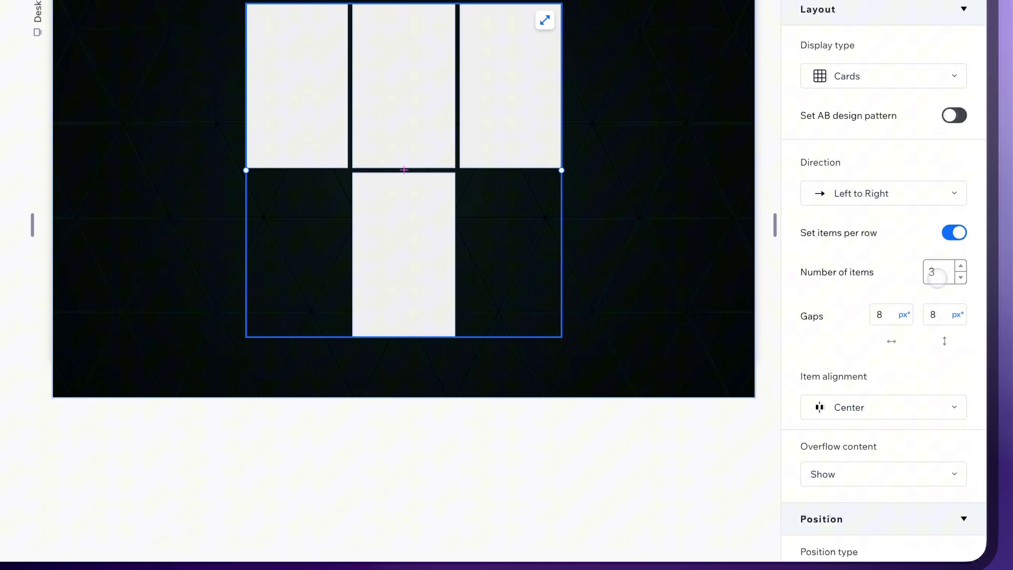
pyautogui.click(890, 315)
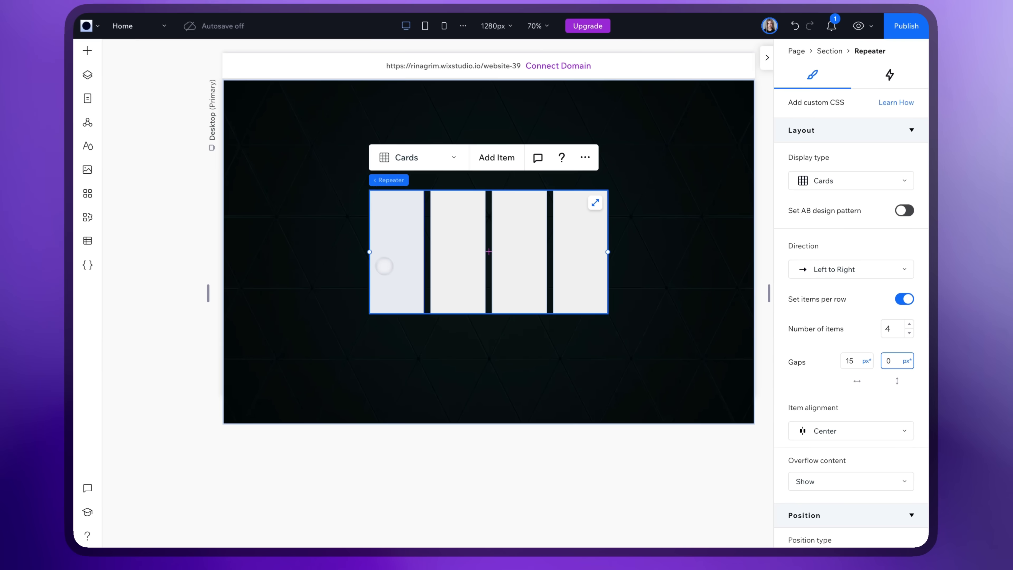
# - Widen the repeater on both sides to about 1054 px and extend its items to about 399 px tall
pyautogui.moveTo(246, 170); pyautogui.dragTo(123, 170)
pyautogui.moveTo(612, 258); pyautogui.dragTo(715, 259)
pyautogui.click(309, 274)
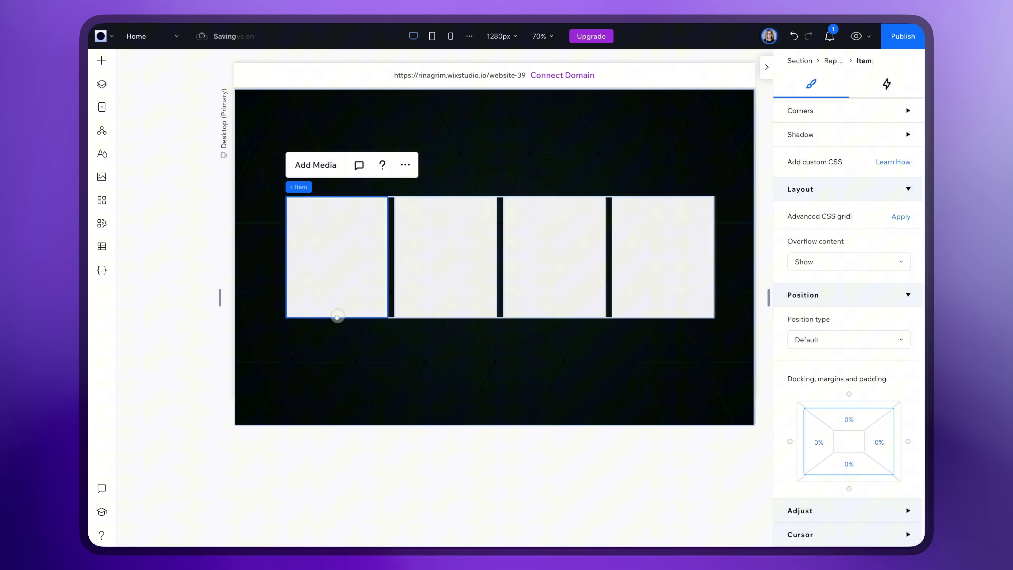
pyautogui.moveTo(337, 318); pyautogui.dragTo(338, 356)
# - Center the repeater horizontally in the section and deselect it
pyautogui.click(500, 295)
pyautogui.scroll(10, 822, 200)
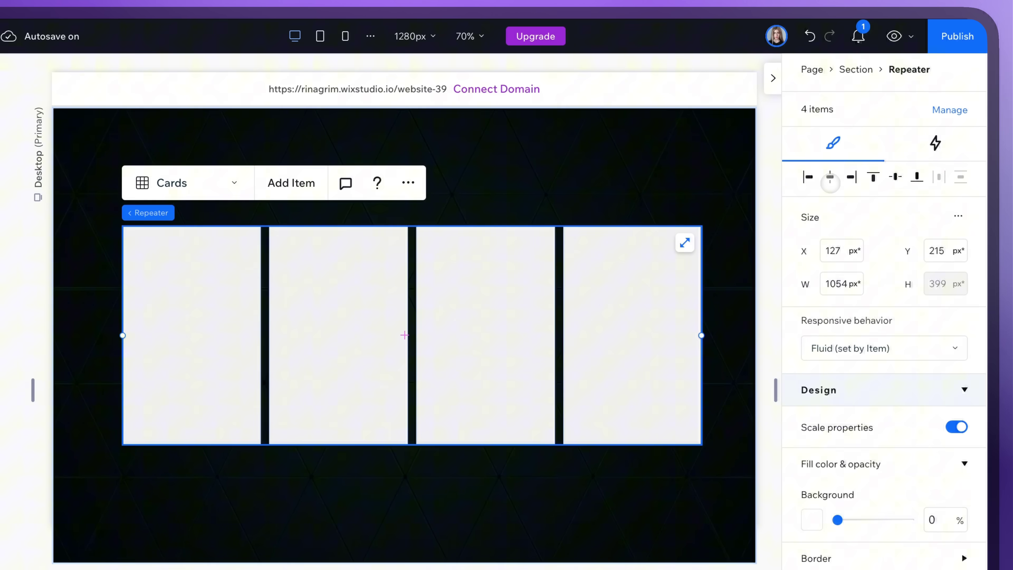
pyautogui.click(809, 140)
pyautogui.click(2, 440)
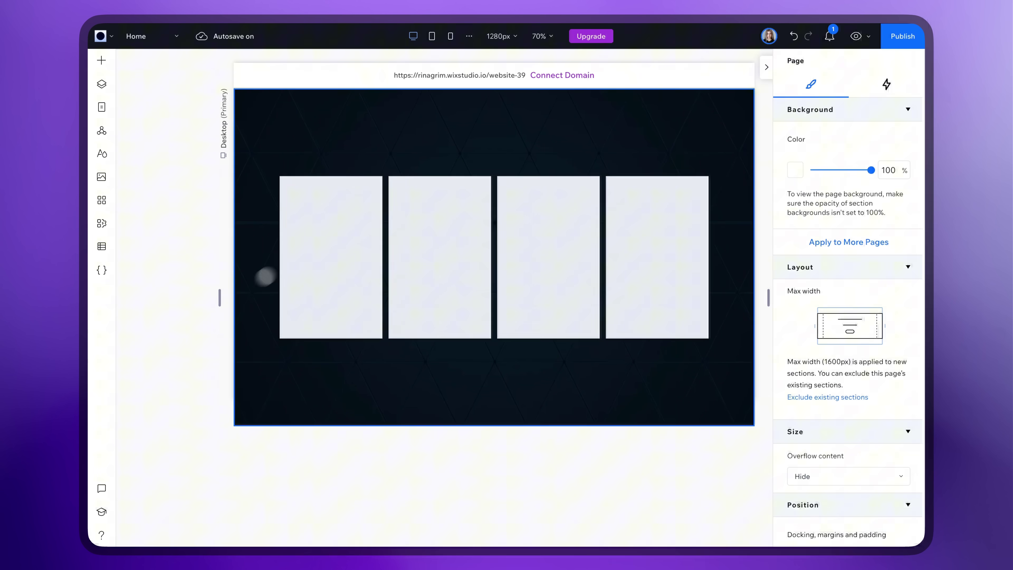
# - Apply the glass effect to the repeater items and set their background opacity to 0%
pyautogui.click(201, 315)
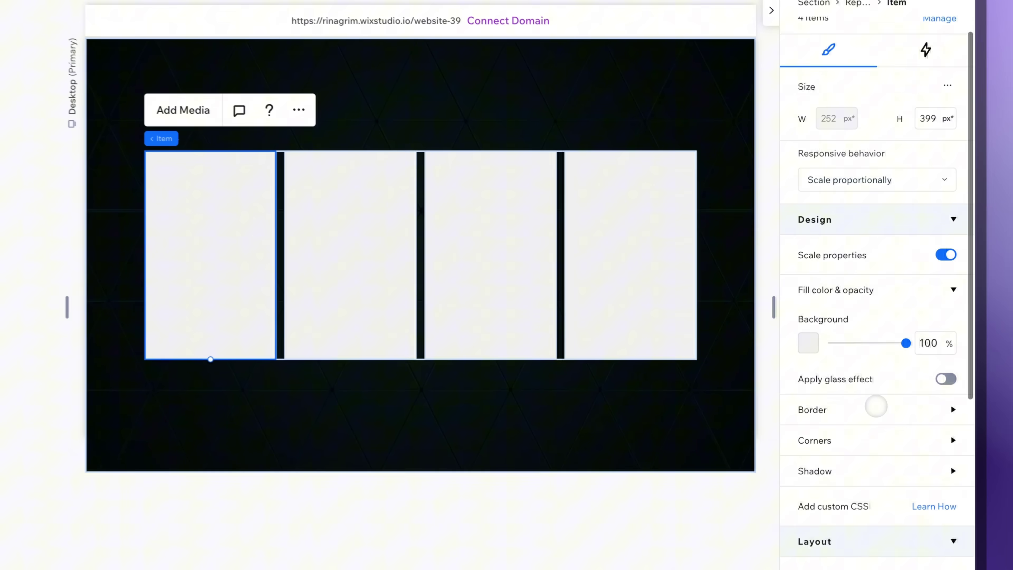
pyautogui.click(951, 336)
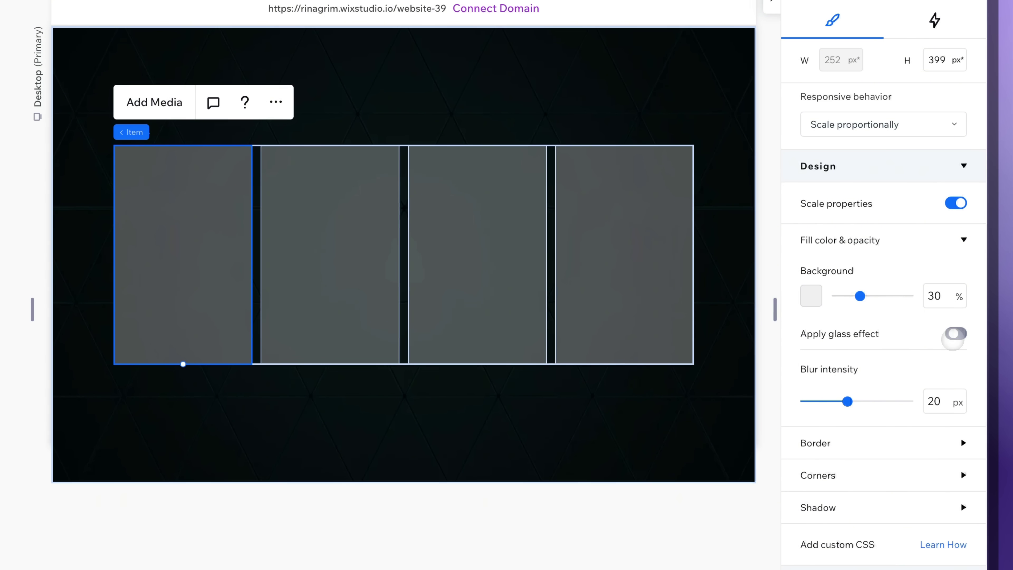
pyautogui.moveTo(860, 296); pyautogui.dragTo(836, 296)
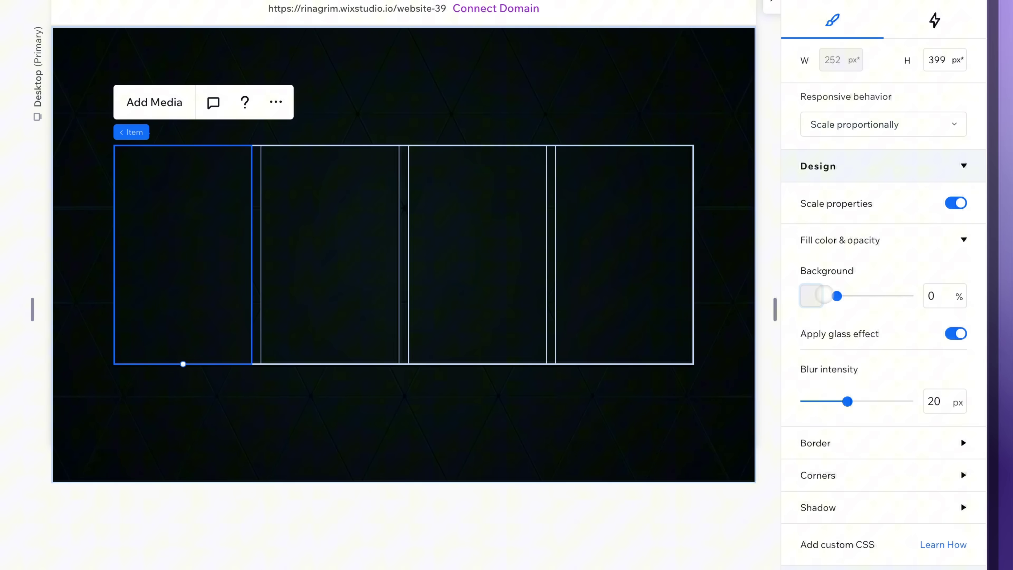
# - Give the repeater items a light grey #F0F0F0 border with 25% opacity and 2 px width
pyautogui.scroll(-3, 825, 405)
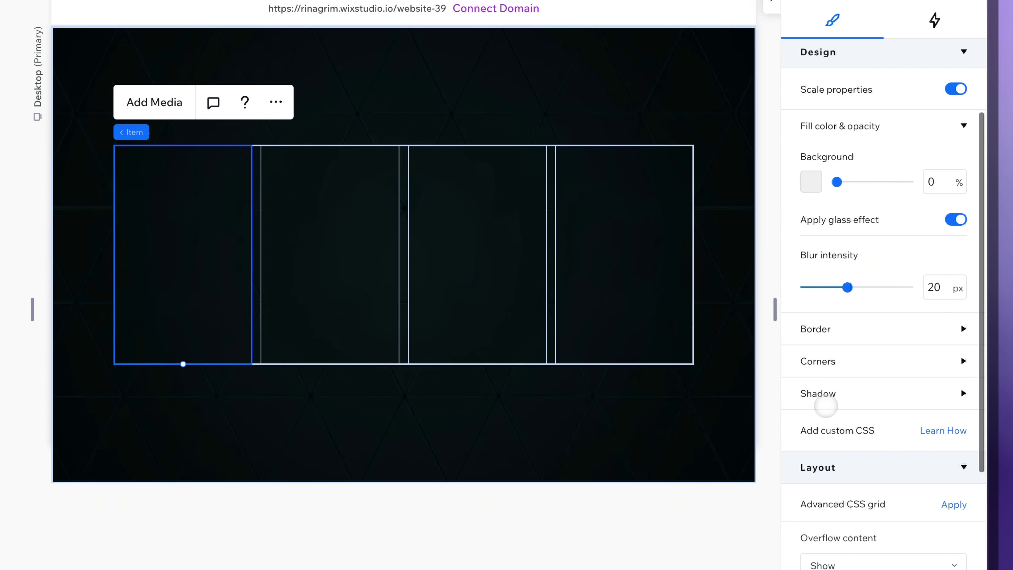
pyautogui.click(961, 127)
pyautogui.click(833, 162)
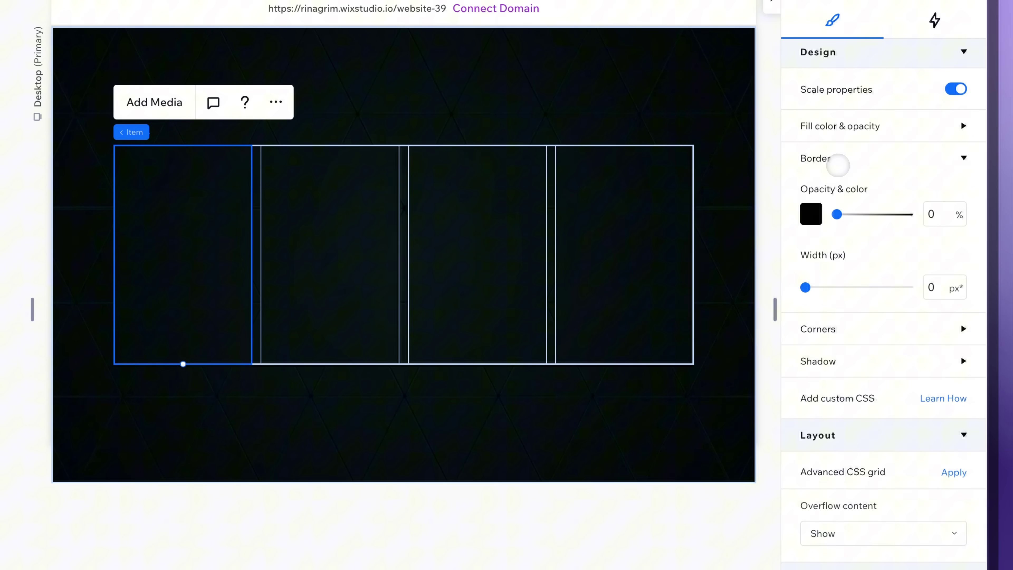
pyautogui.click(811, 213)
pyautogui.click(852, 301)
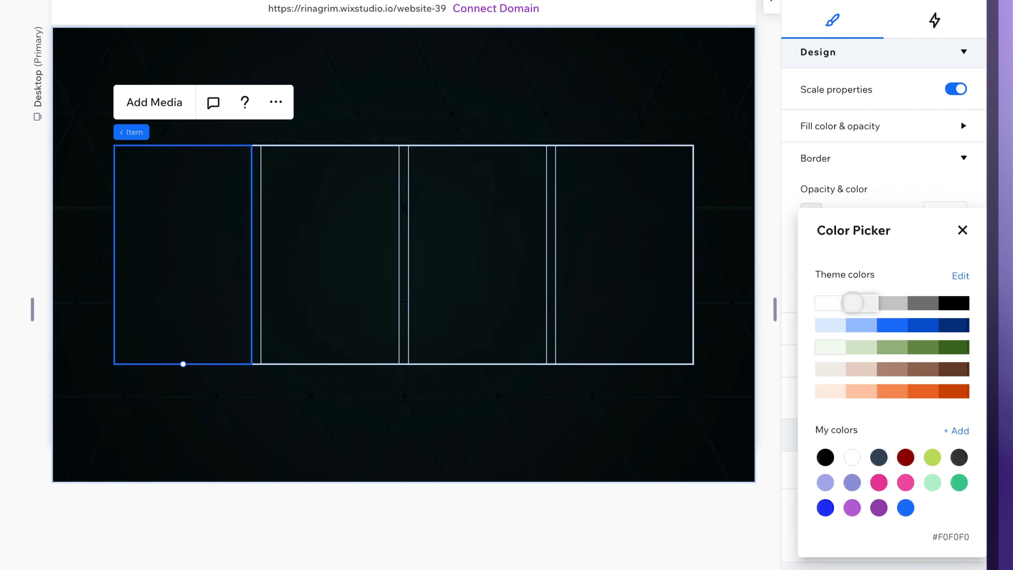
pyautogui.click(959, 229)
pyautogui.click(853, 214)
pyautogui.click(811, 287)
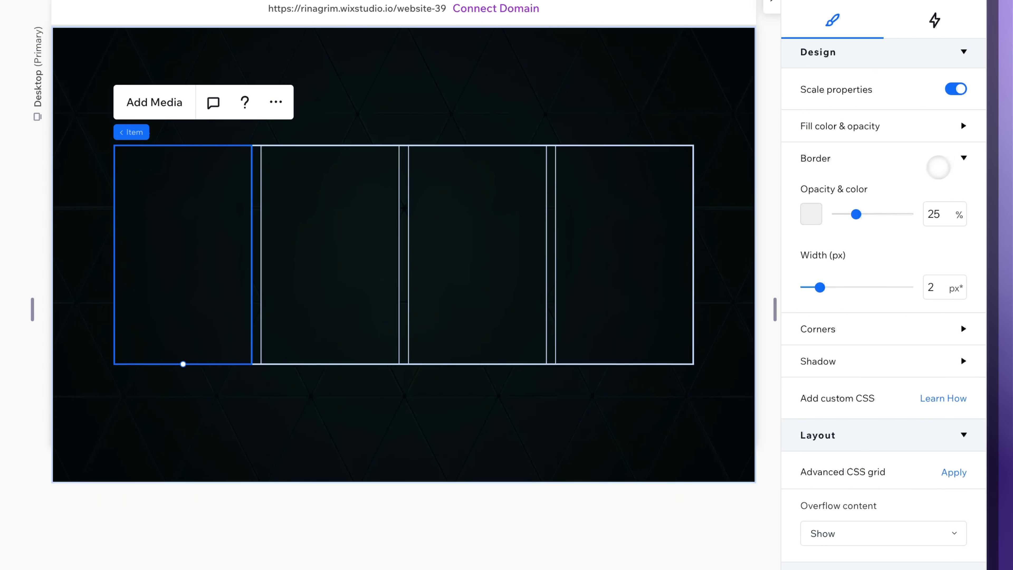
# - Round all corners of the repeater items with a 50 px radius
pyautogui.click(960, 158)
pyautogui.click(837, 189)
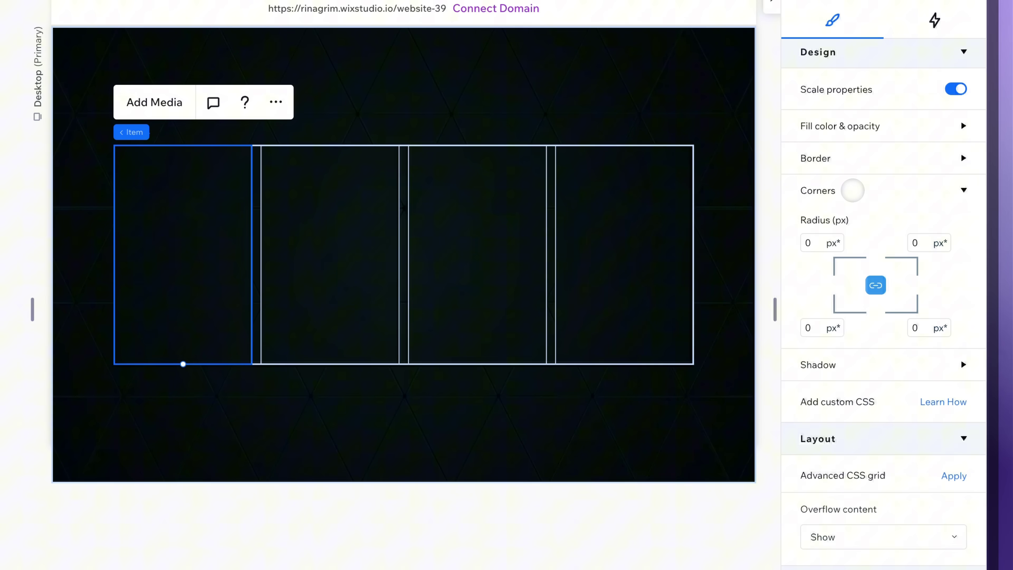
pyautogui.click(807, 242)
pyautogui.write('50')
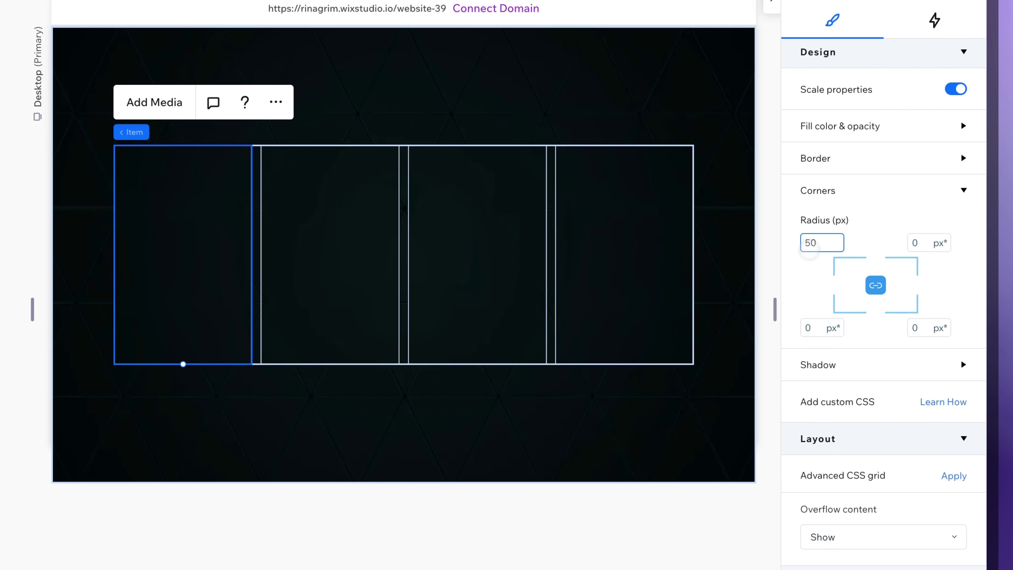
pyautogui.press('Return')
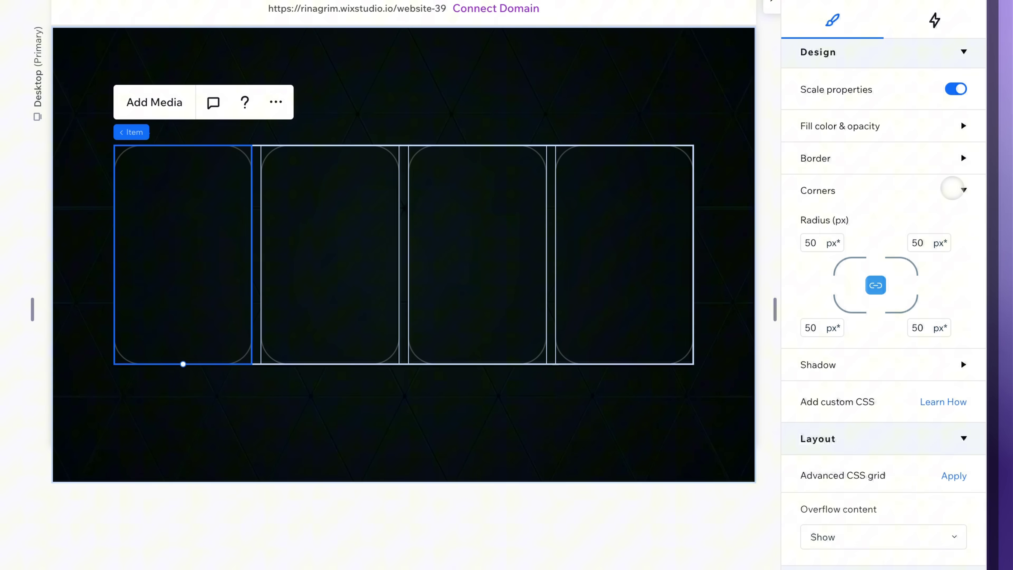
# - Set the repeater items' overflow content to Hide and deselect them
pyautogui.click(962, 191)
pyautogui.scroll(-3, 835, 240)
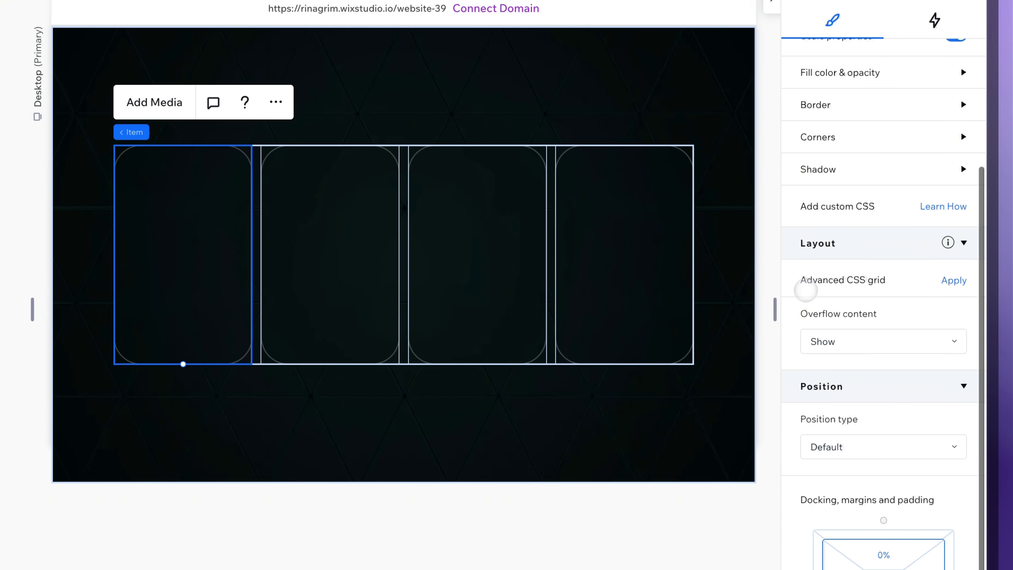
pyautogui.click(888, 315)
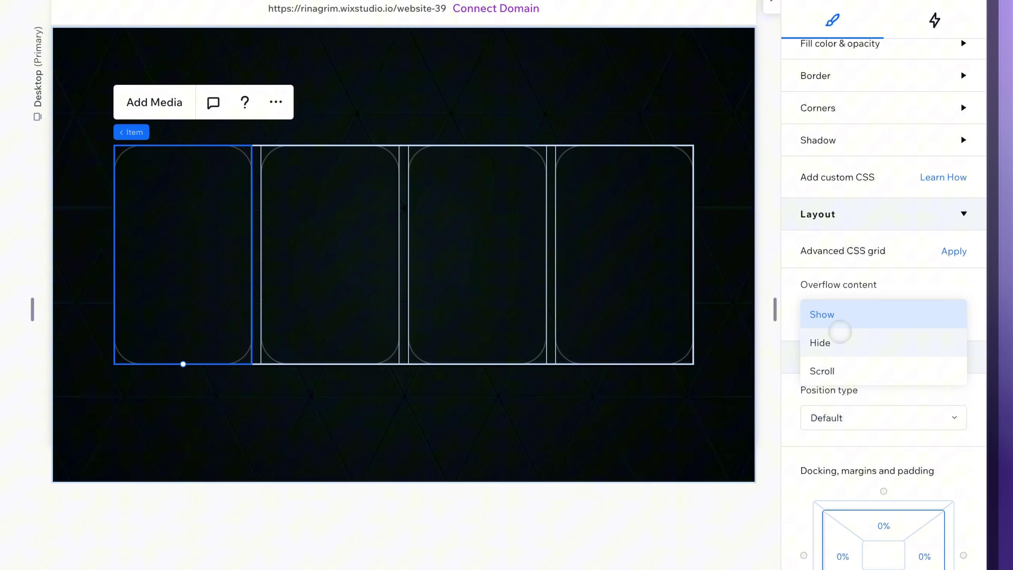
pyautogui.click(823, 342)
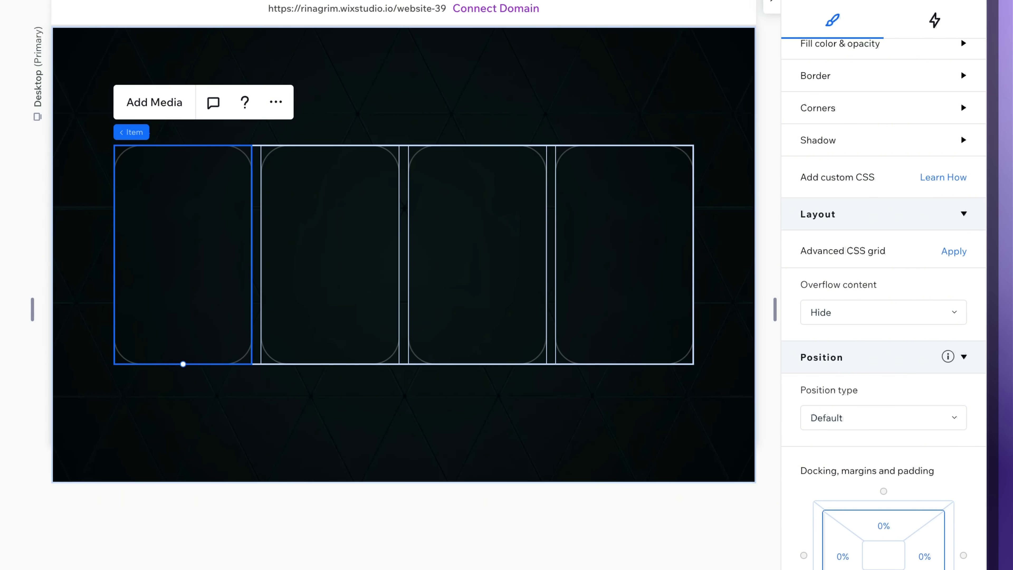
pyautogui.click(514, 522)
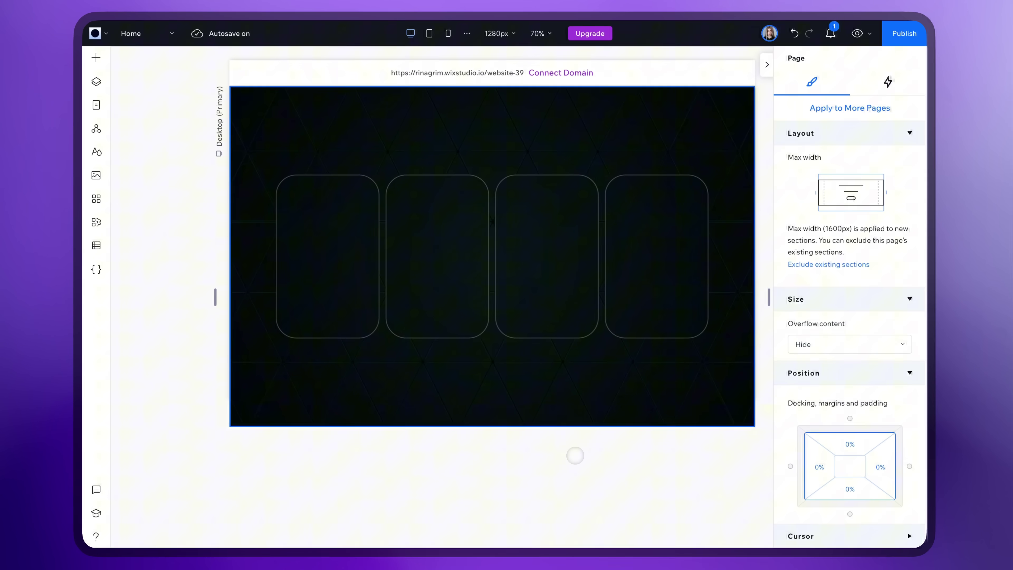
# - Add a container stretched to fill the first repeater item and make its background fully transparent
pyautogui.hscroll(1, 514, 523)
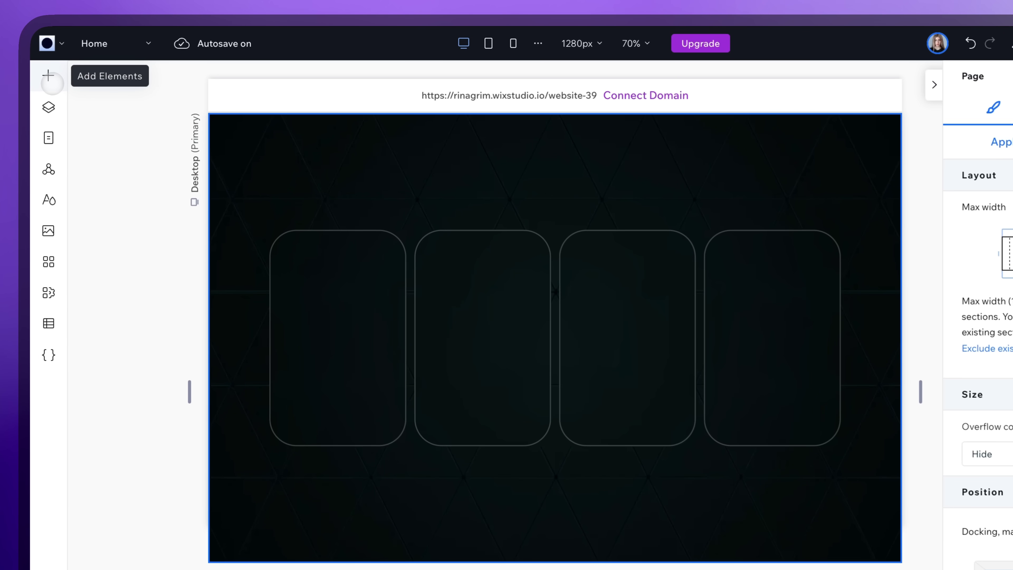
pyautogui.click(102, 60)
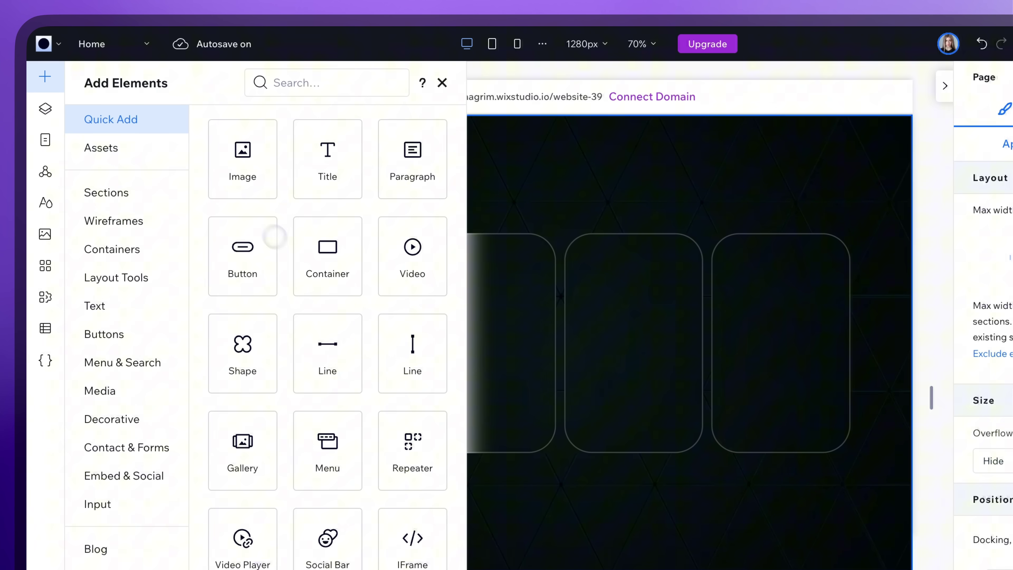
pyautogui.moveTo(328, 276); pyautogui.dragTo(433, 353)
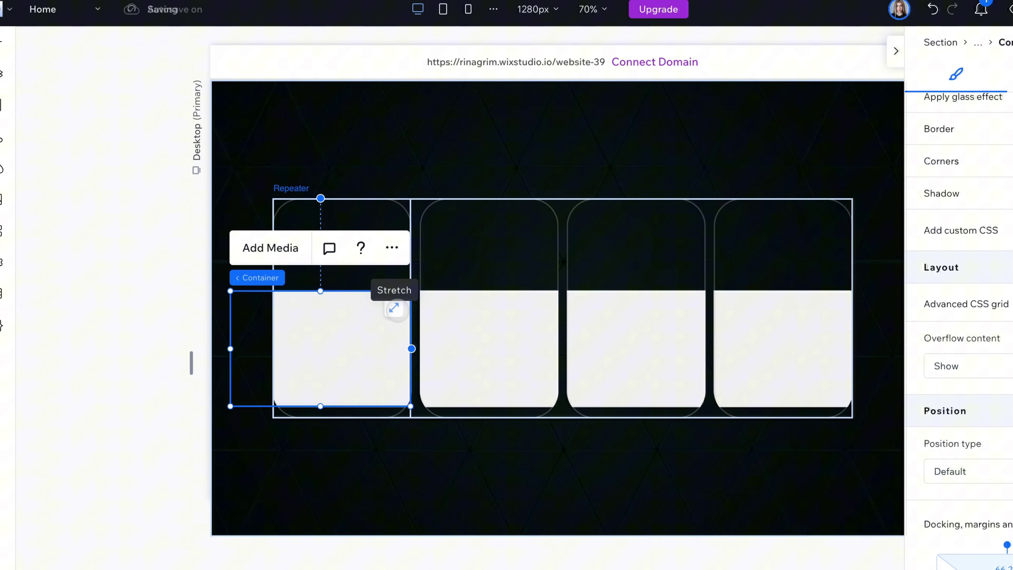
pyautogui.click(393, 307)
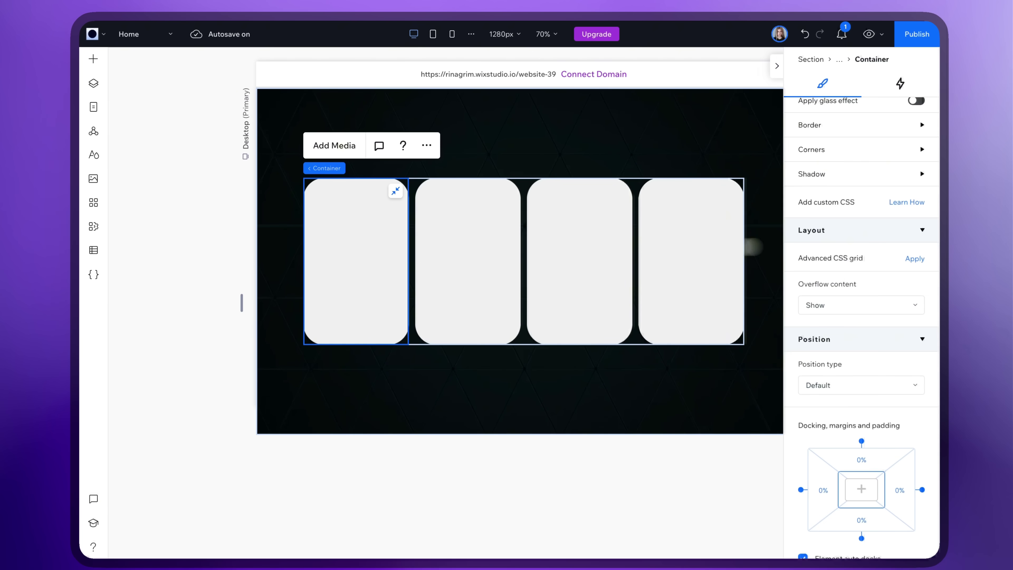
pyautogui.scroll(1, 861, 267)
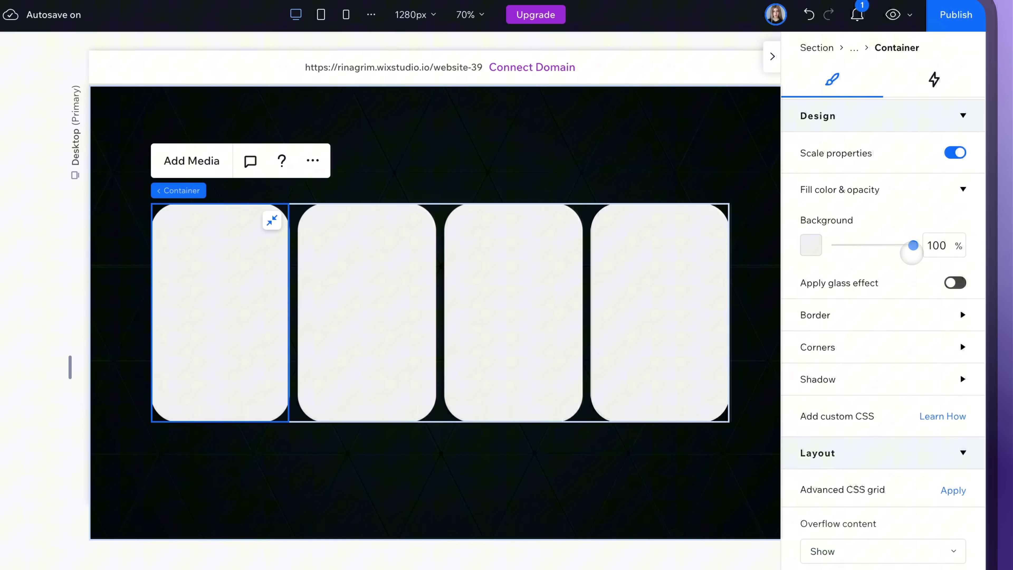
pyautogui.moveTo(877, 187); pyautogui.dragTo(798, 184)
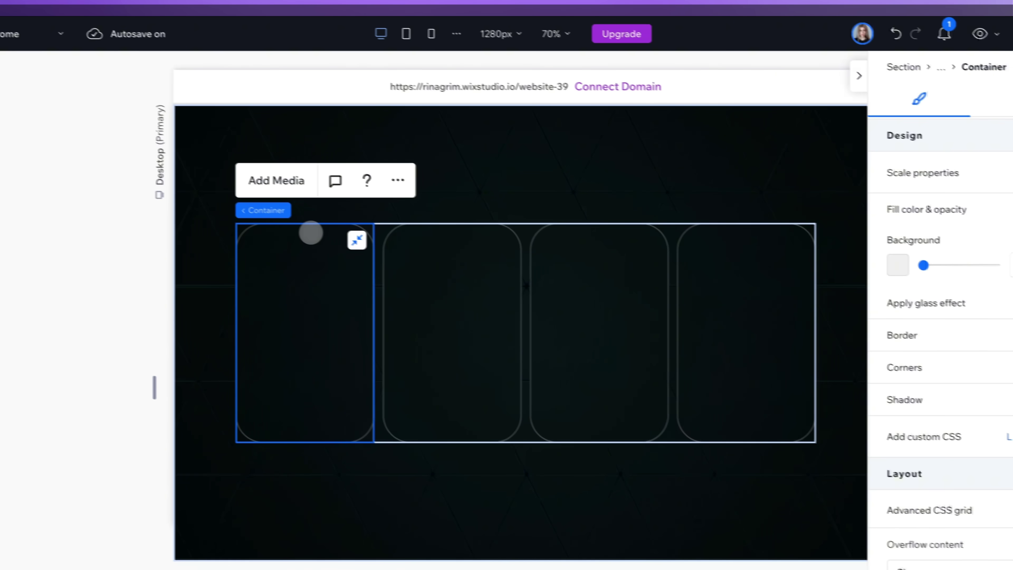
# - Add blue-gradient.png from the site files to the container in the repeater items
pyautogui.click(304, 199)
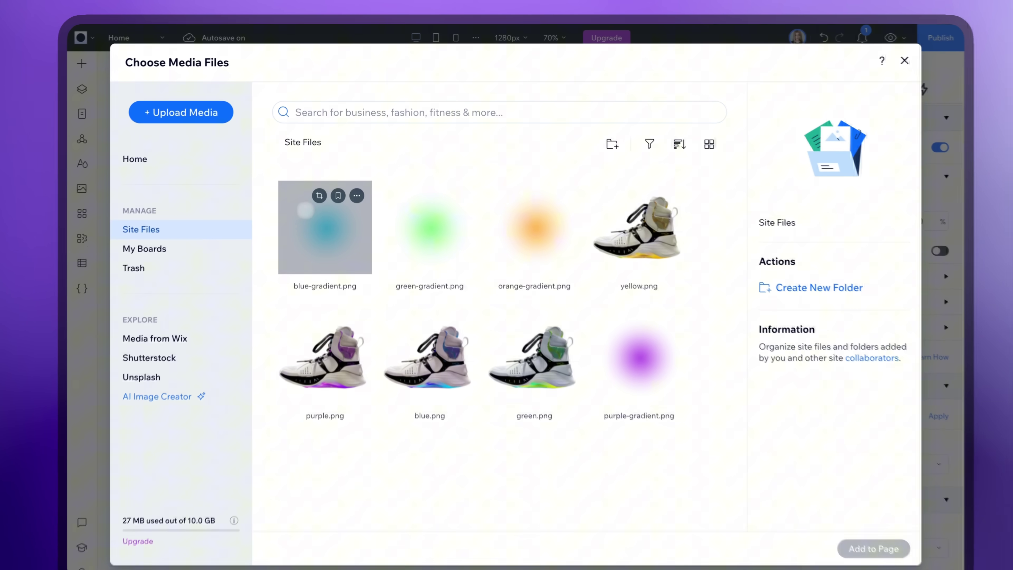
pyautogui.click(329, 218)
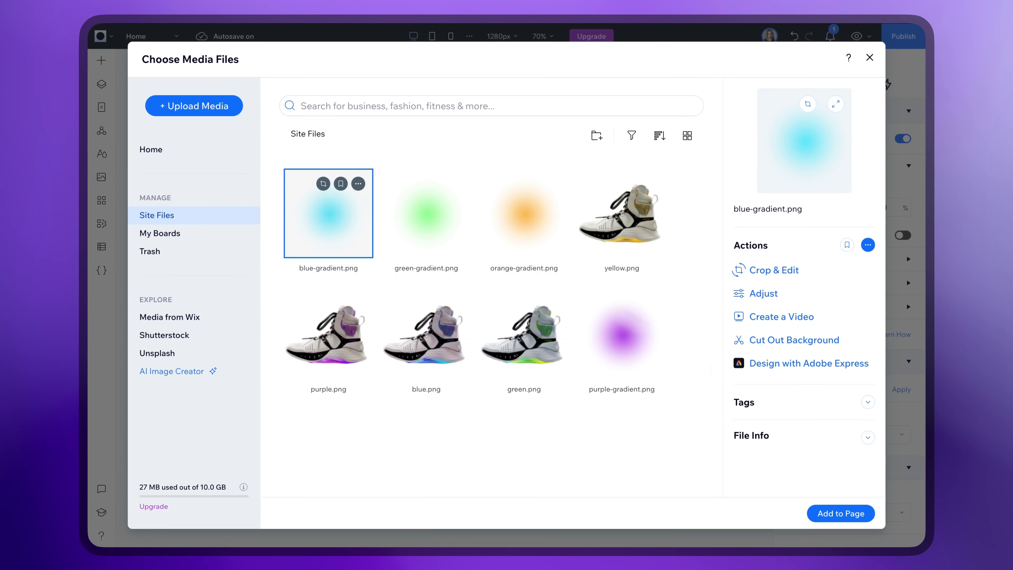
pyautogui.click(834, 515)
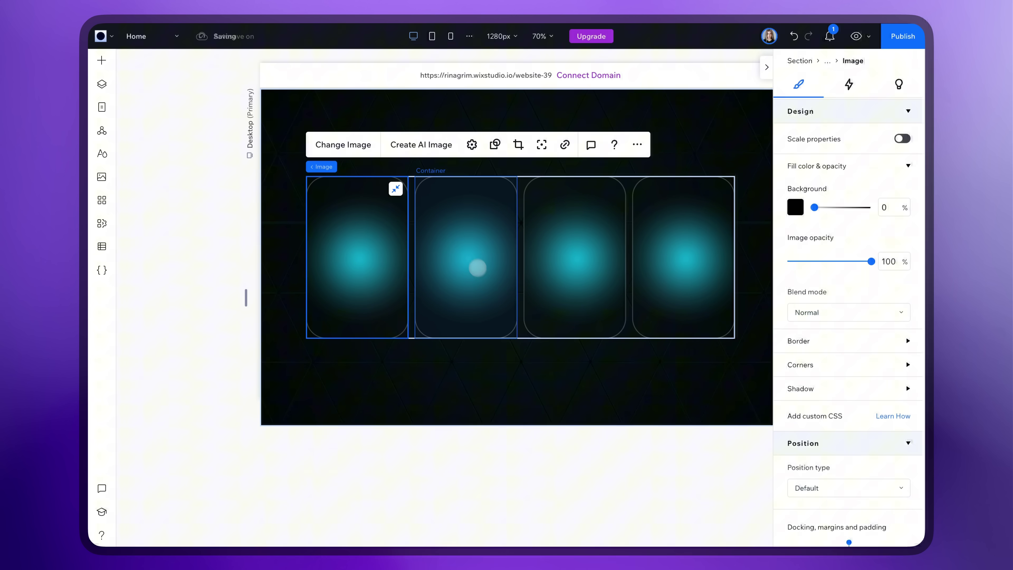
# - Replace the gradient image in the second repeater item with purple-gradient.png
pyautogui.click(463, 251)
pyautogui.click(464, 257)
pyautogui.click(433, 150)
pyautogui.click(644, 342)
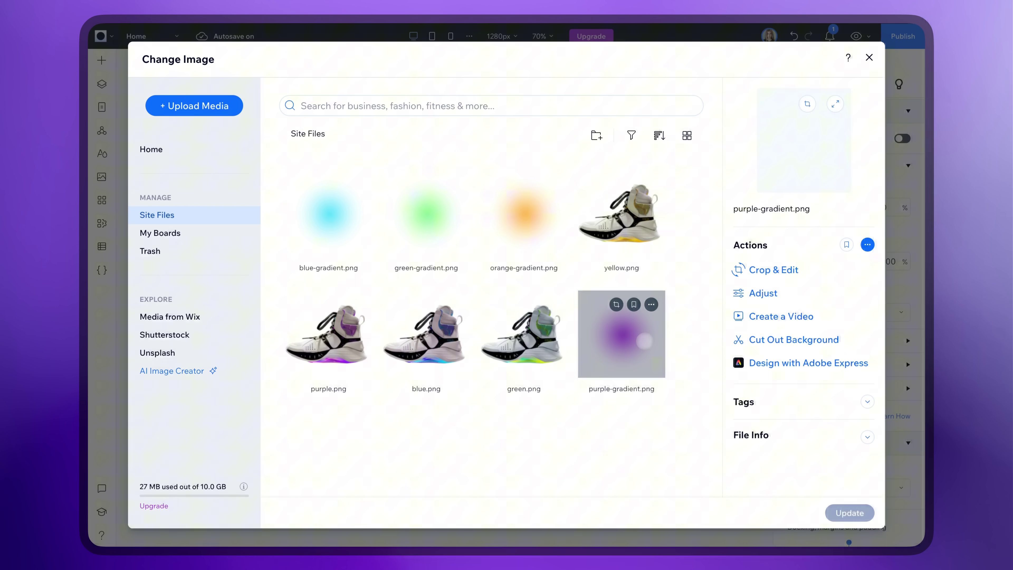
pyautogui.click(850, 513)
# - Replace the gradient image in the third repeater item with orange-gradient.png
pyautogui.click(581, 271)
pyautogui.click(582, 270)
pyautogui.click(319, 145)
pyautogui.click(516, 237)
pyautogui.click(850, 512)
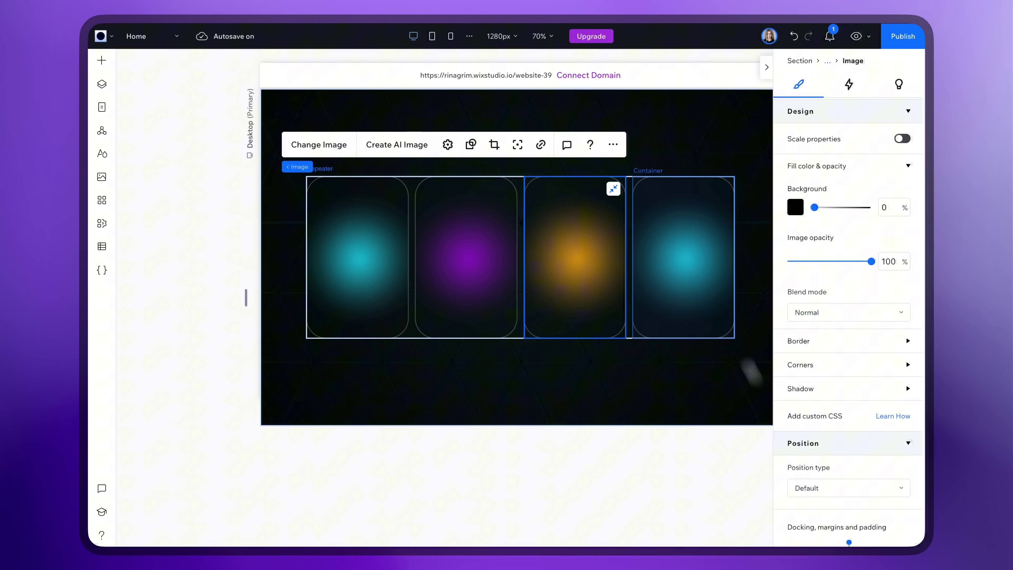
# - Replace the gradient image in the fourth repeater item with green-gradient.png
pyautogui.click(686, 272)
pyautogui.click(686, 271)
pyautogui.click(428, 146)
pyautogui.click(423, 223)
pyautogui.click(849, 513)
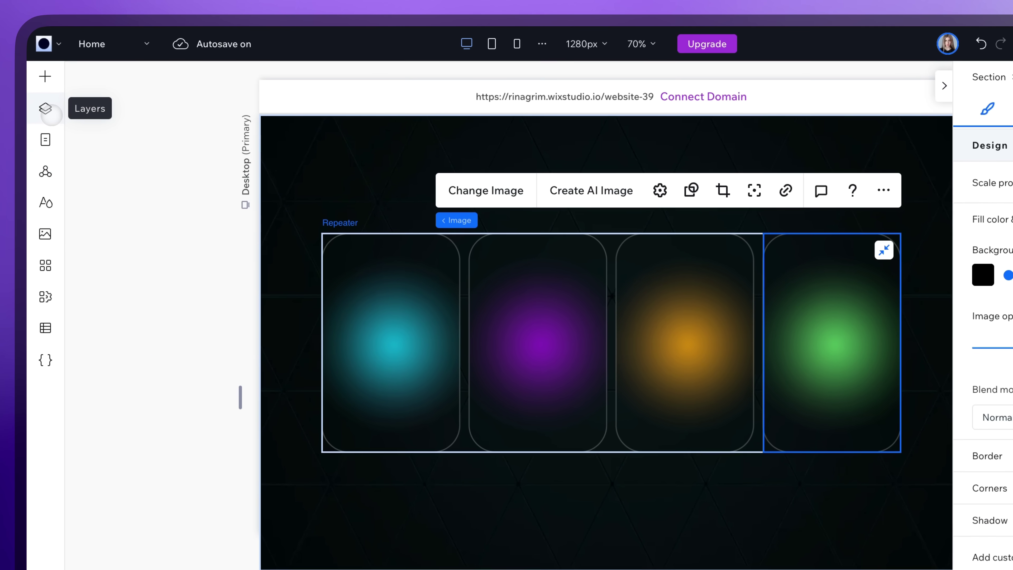
# - Rename the container layer holding the gradient image as Gradient and hide it
pyautogui.click(46, 108)
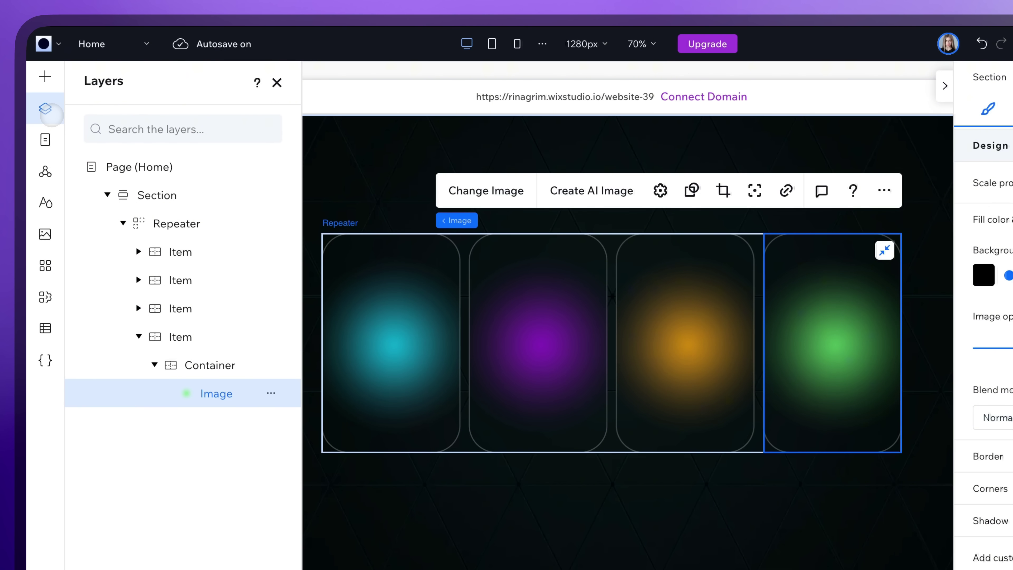
pyautogui.click(209, 366)
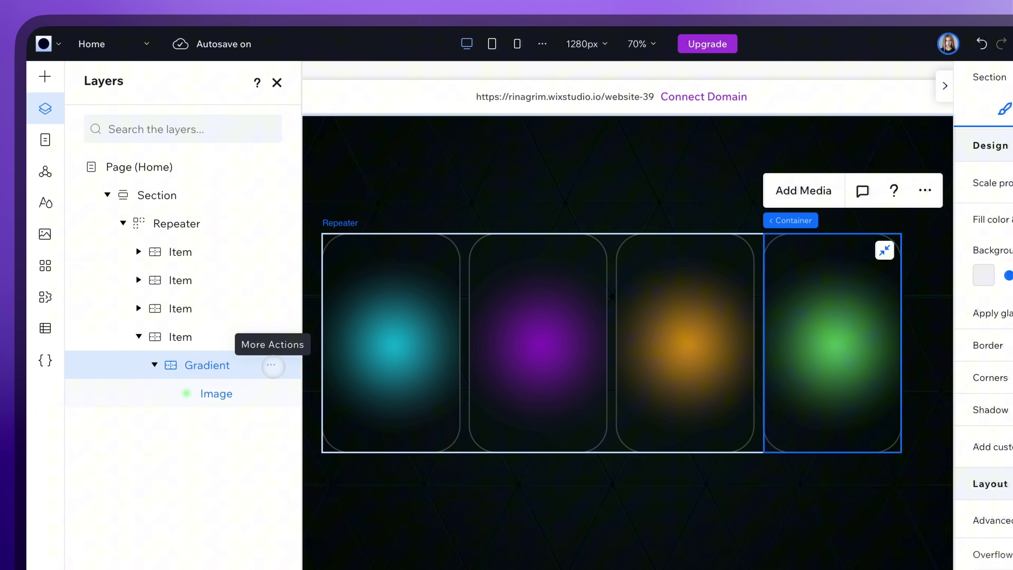
pyautogui.click(272, 365)
pyautogui.click(315, 280)
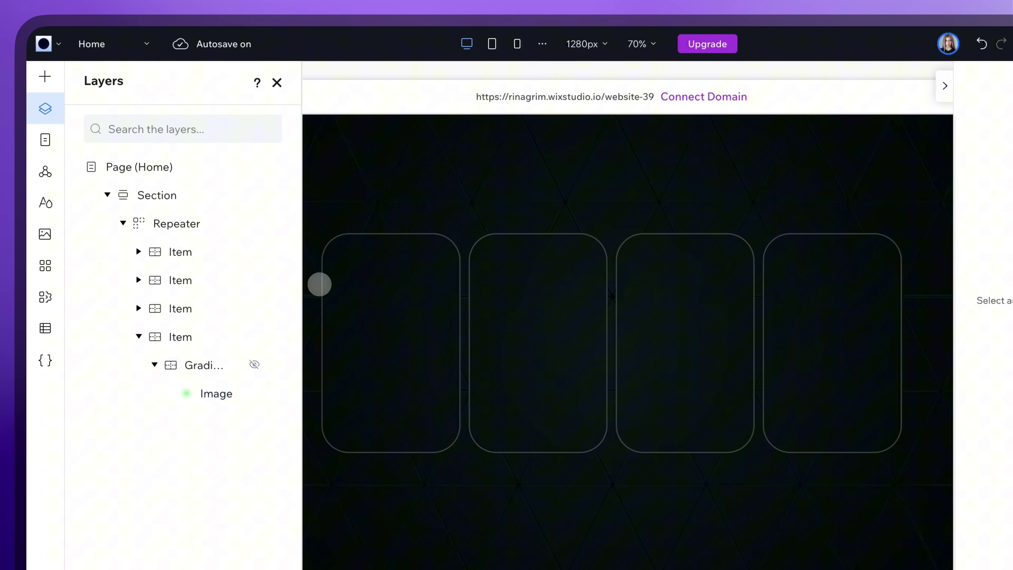
pyautogui.click(276, 82)
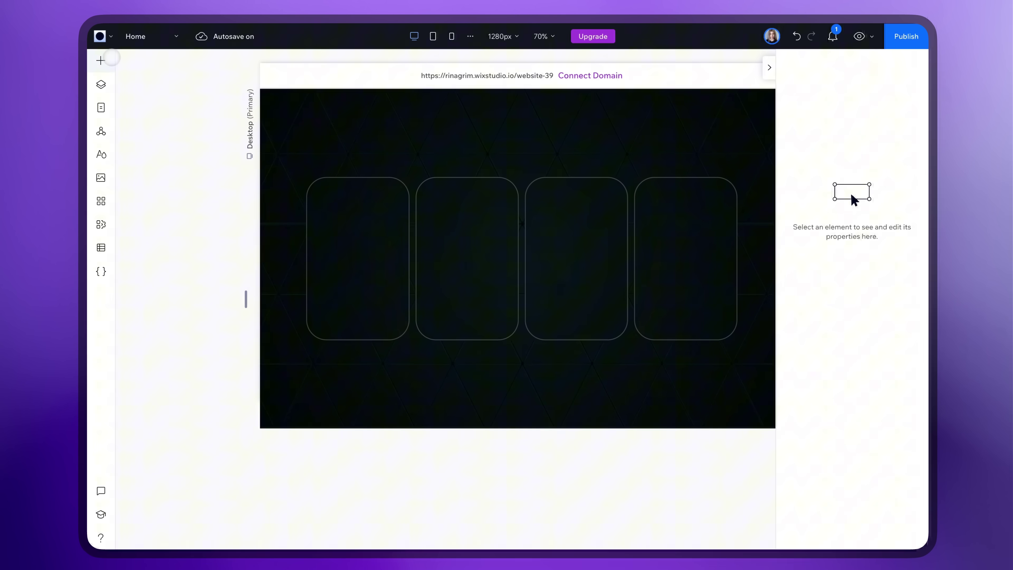
# - Add a second container stretched to fill the first repeater item and make its background fully transparent
pyautogui.click(101, 60)
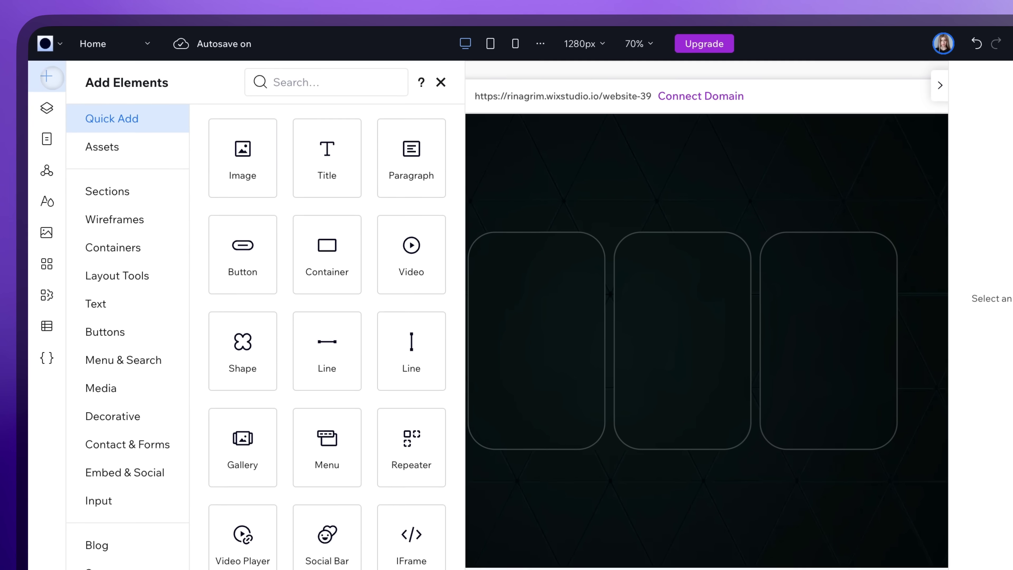
pyautogui.moveTo(328, 267); pyautogui.dragTo(415, 330)
pyautogui.moveTo(328, 315); pyautogui.dragTo(321, 315)
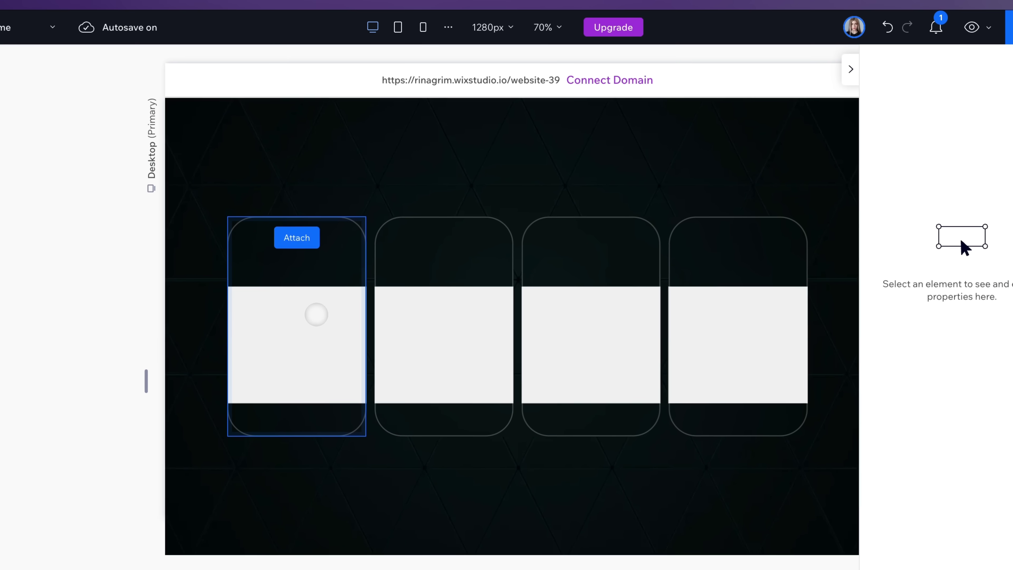
pyautogui.click(390, 305)
pyautogui.moveTo(991, 433); pyautogui.dragTo(910, 432)
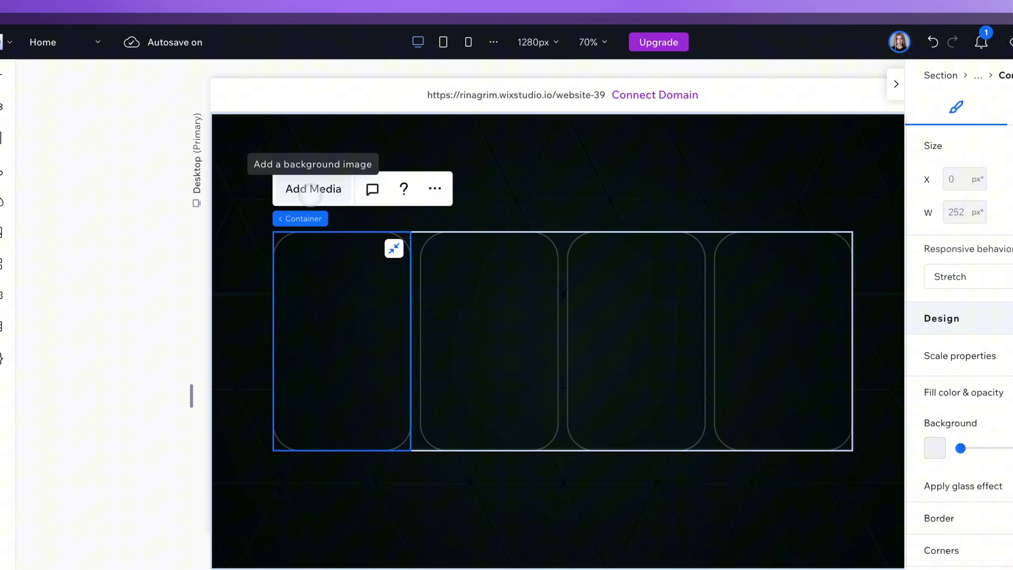
# - Add the sneaker image blue.png from the site files to the new container
pyautogui.click(310, 188)
pyautogui.click(426, 334)
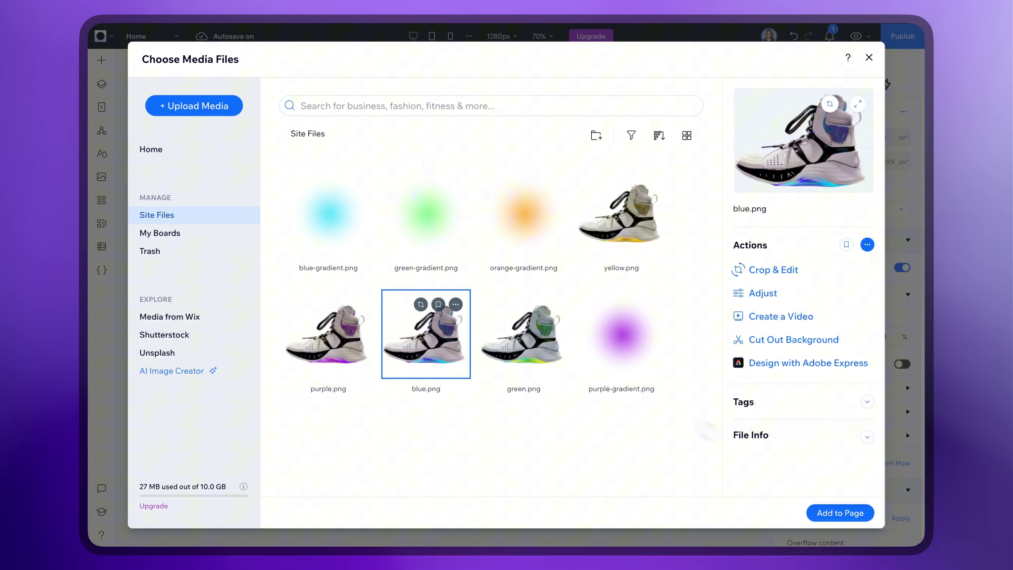
pyautogui.click(840, 513)
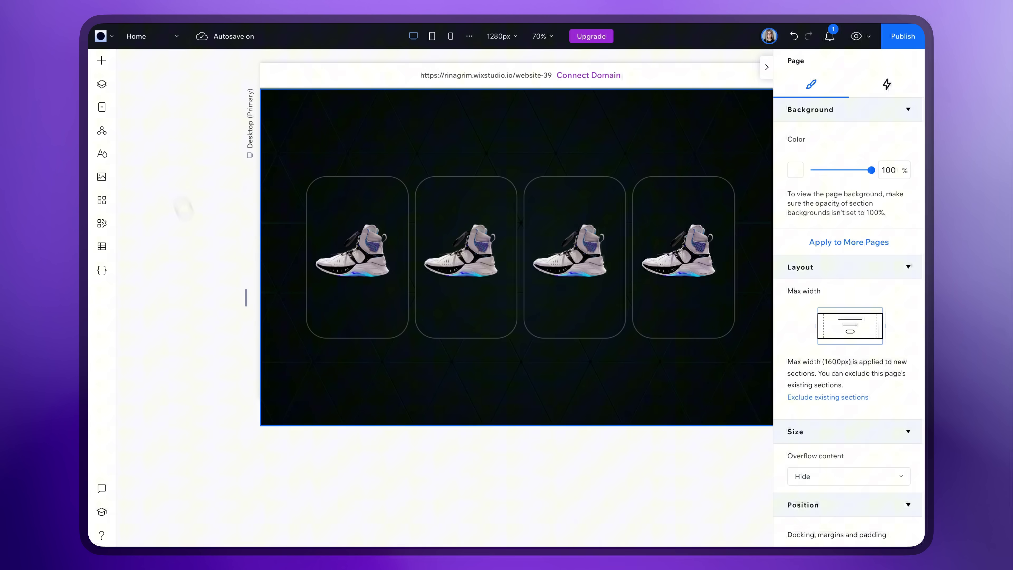
# - Rename the container layer holding the sneaker image as Sneaker and hide it
pyautogui.click(104, 89)
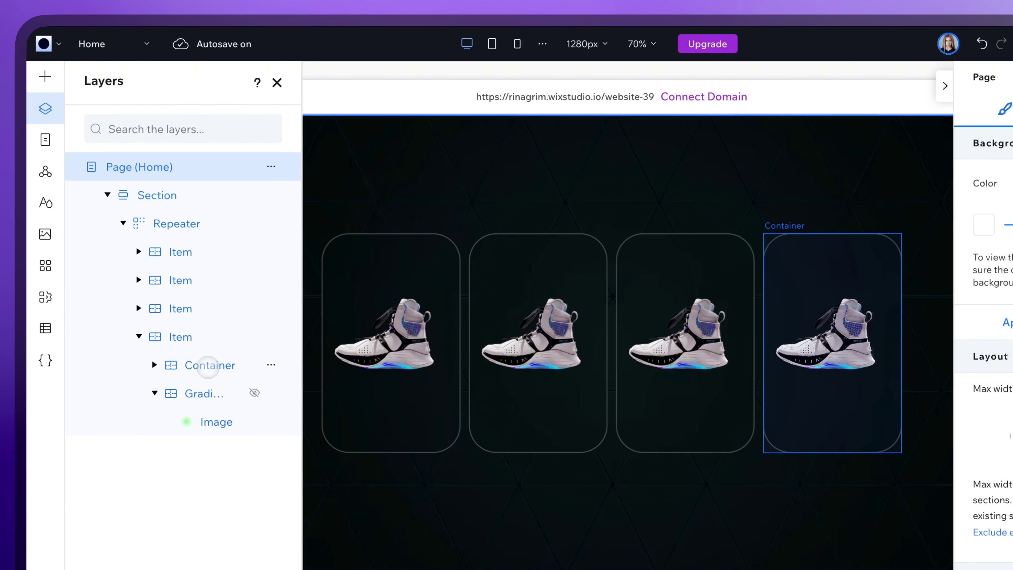
pyautogui.doubleClick(222, 272)
pyautogui.write('Sneaker')
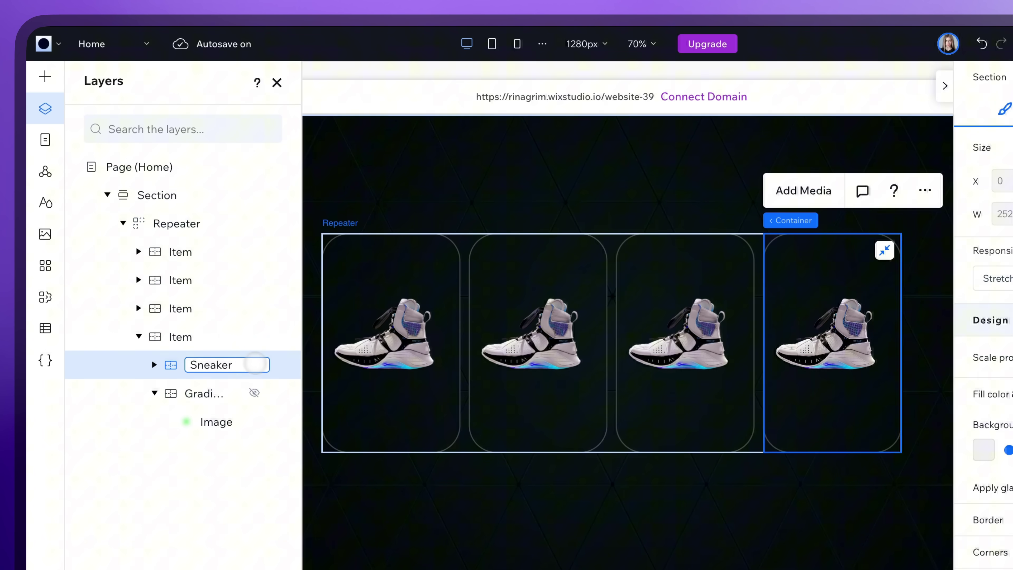
pyautogui.click(270, 366)
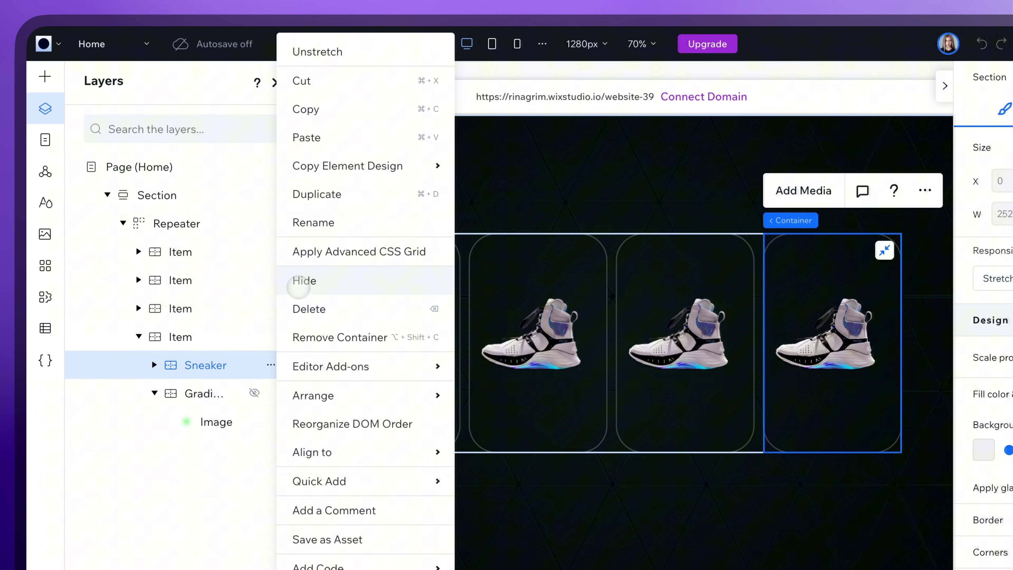
pyautogui.click(299, 285)
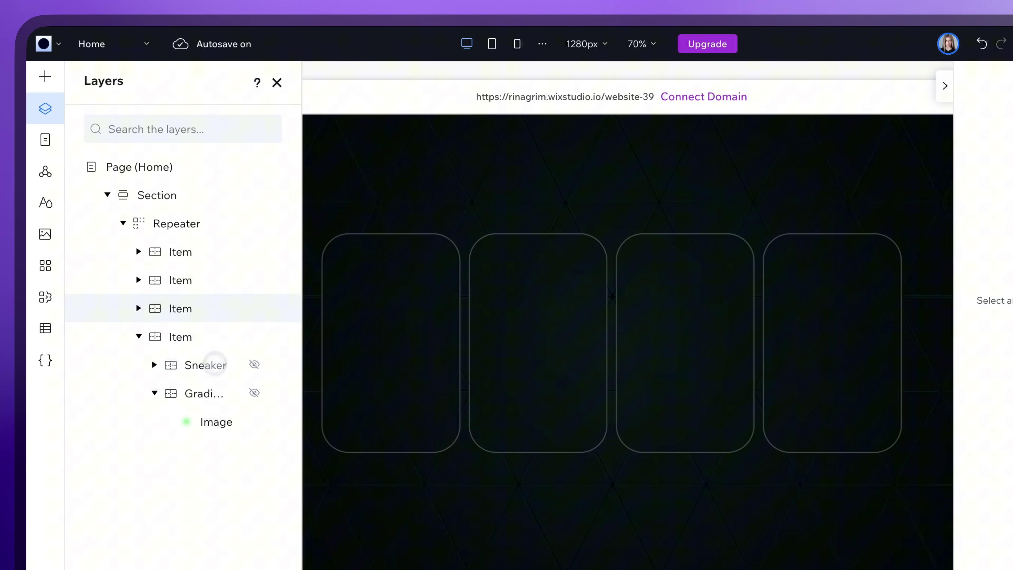
pyautogui.click(274, 83)
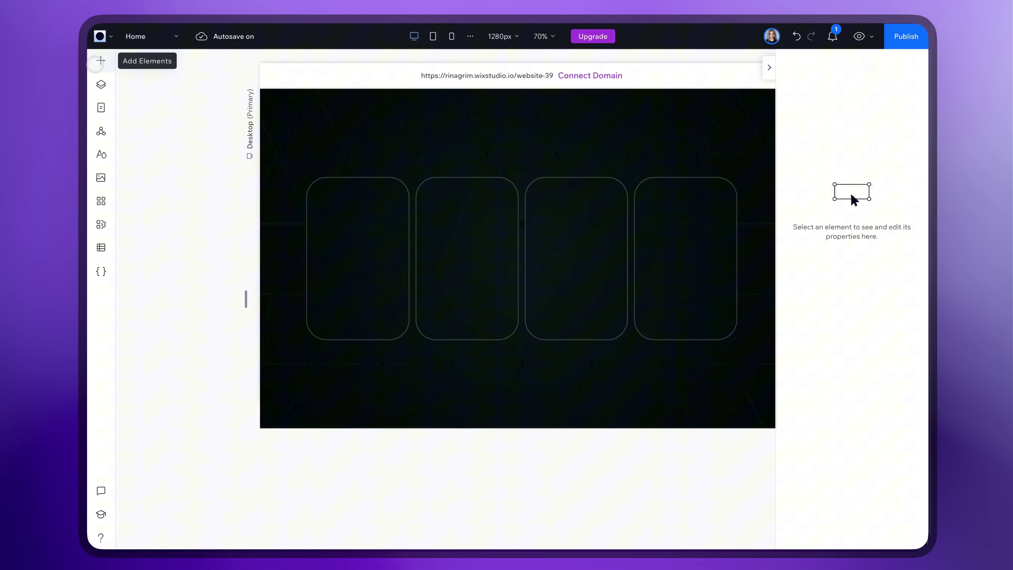
# - Add a button near the lower edge of the first repeater item, sized about 211 by 57 px
pyautogui.click(52, 77)
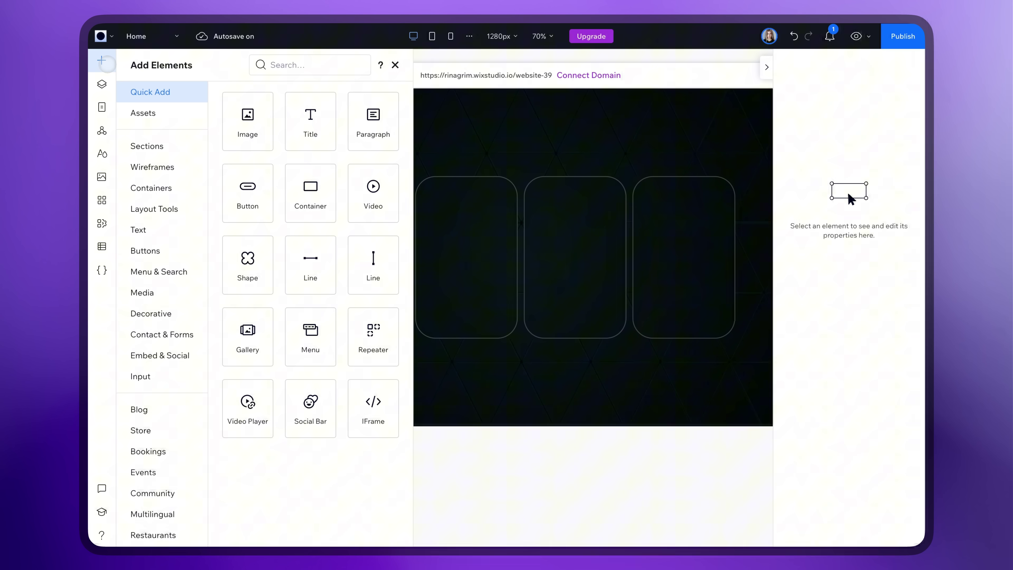
pyautogui.moveTo(245, 199); pyautogui.dragTo(315, 316)
pyautogui.moveTo(381, 315); pyautogui.dragTo(399, 315)
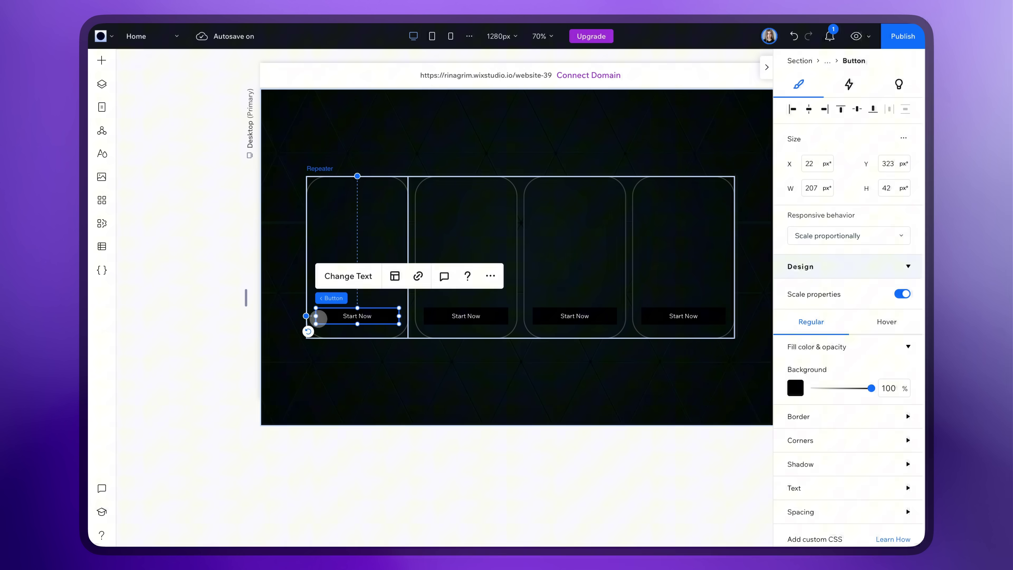
pyautogui.moveTo(319, 319); pyautogui.dragTo(358, 330)
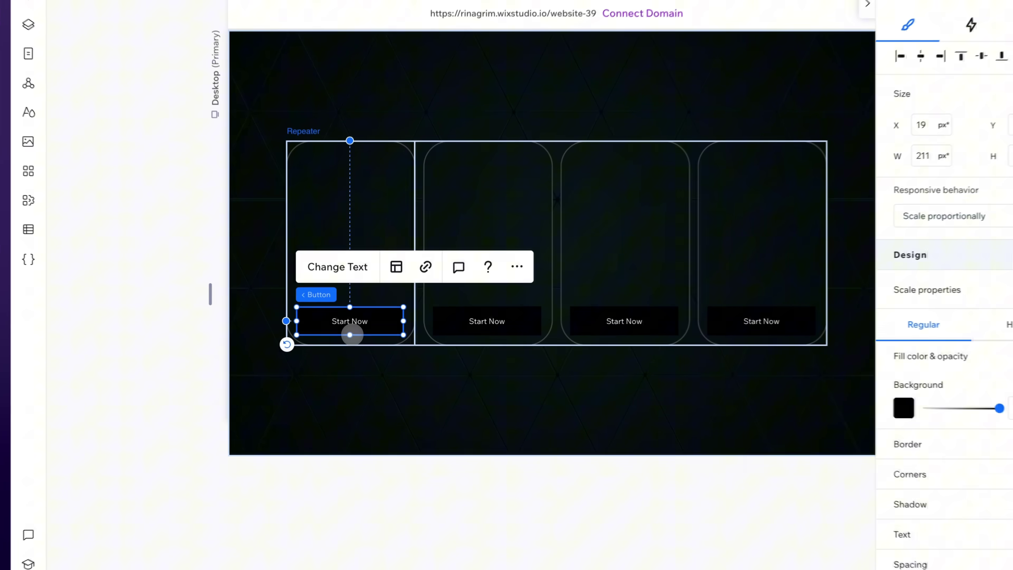
# - Change the text of the first item's button to Buy Now
pyautogui.click(353, 267)
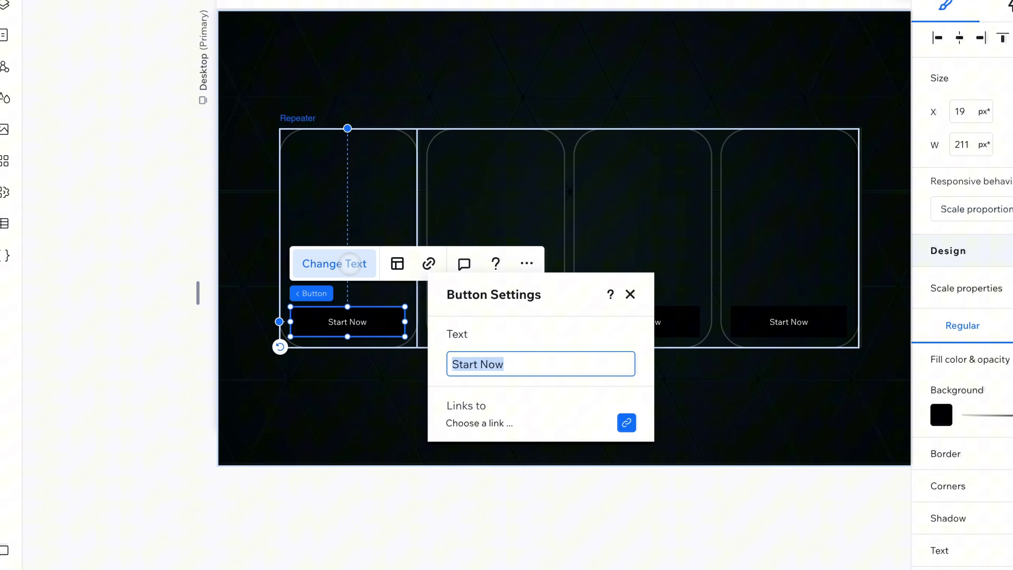
pyautogui.write('Buy Now')
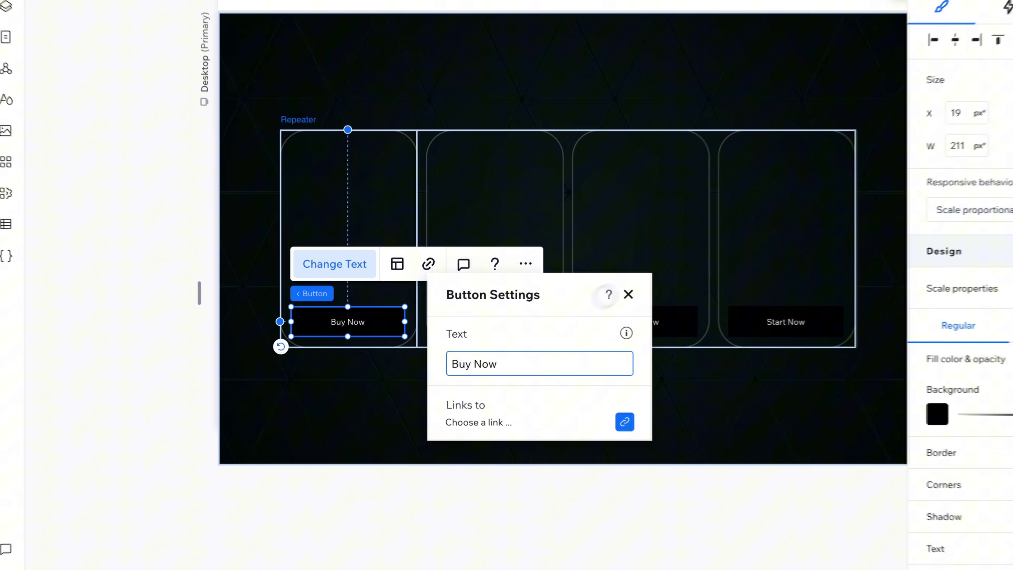
pyautogui.click(630, 294)
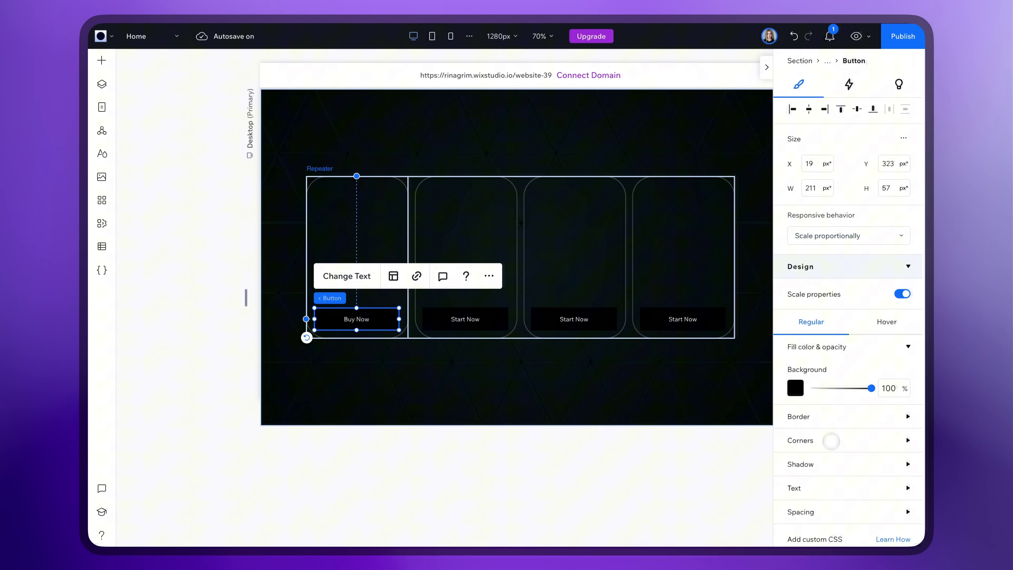
# - Set the button text to the Morgant Regular font at size 12
pyautogui.scroll(-2, 830, 440)
pyautogui.click(812, 432)
pyautogui.scroll(-3, 821, 428)
pyautogui.click(806, 458)
pyautogui.write('Mor')
pyautogui.scroll(-5, 813, 214)
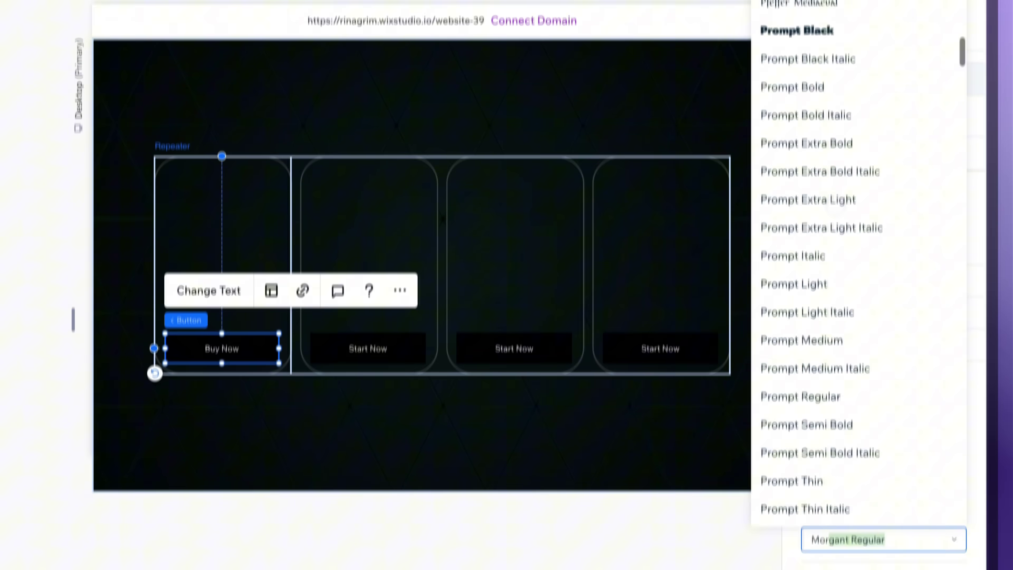
pyautogui.press('Return')
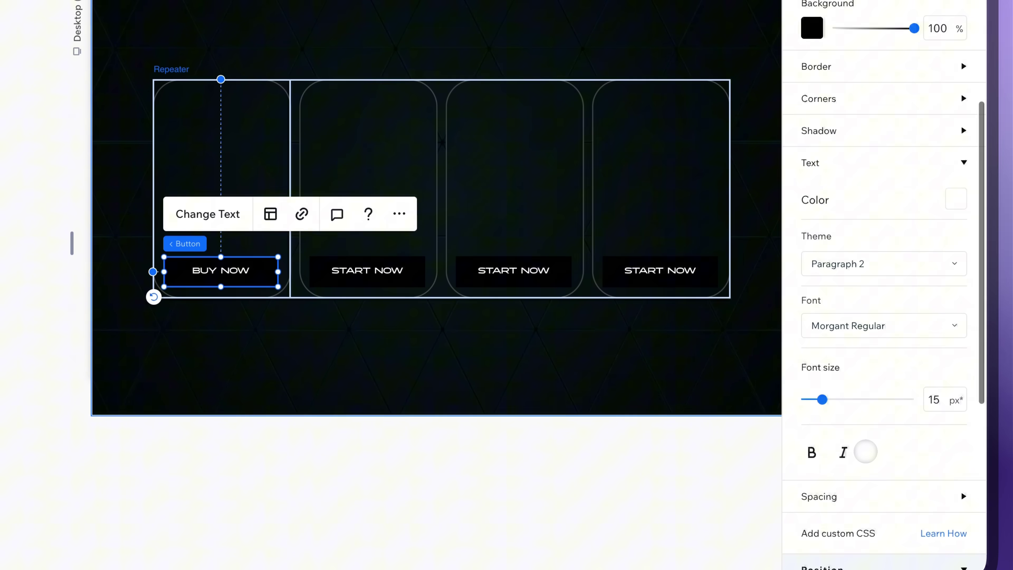
pyautogui.scroll(-1, 902, 423)
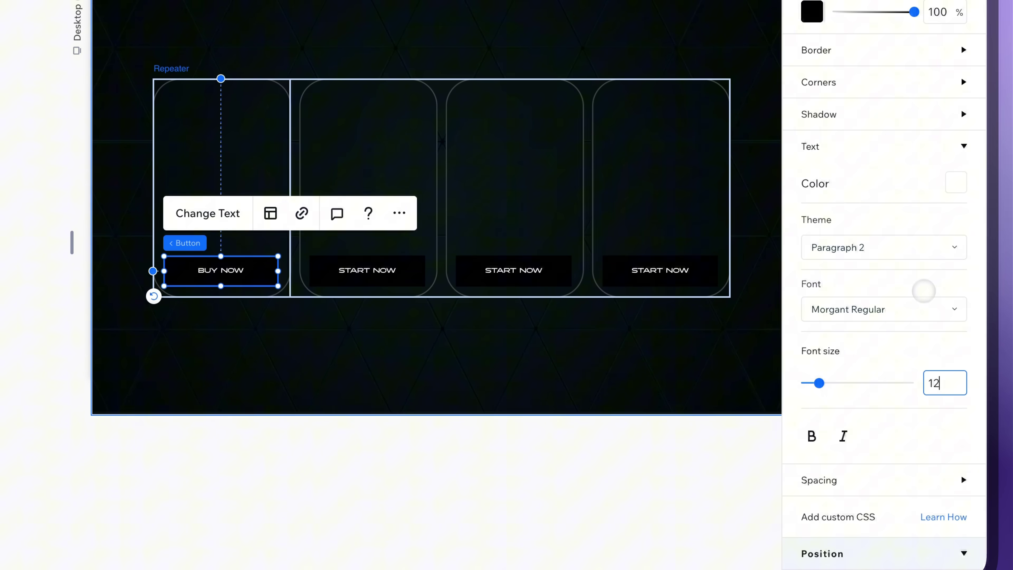
# - Round all the button's corners with a 50 px radius
pyautogui.scroll(2, 897, 186)
pyautogui.click(962, 170)
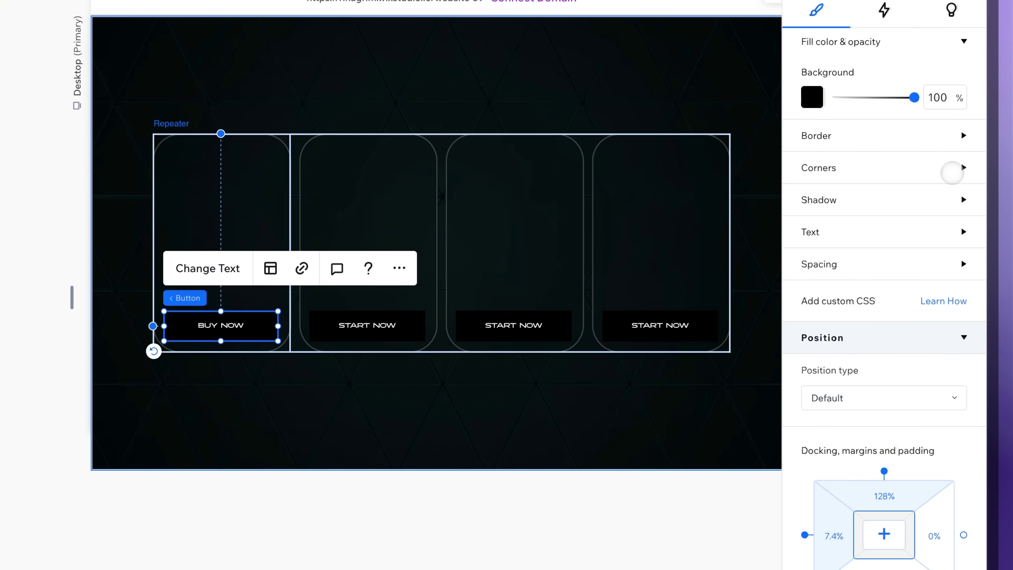
pyautogui.click(957, 146)
pyautogui.click(825, 219)
pyautogui.write('50')
pyautogui.press('Return')
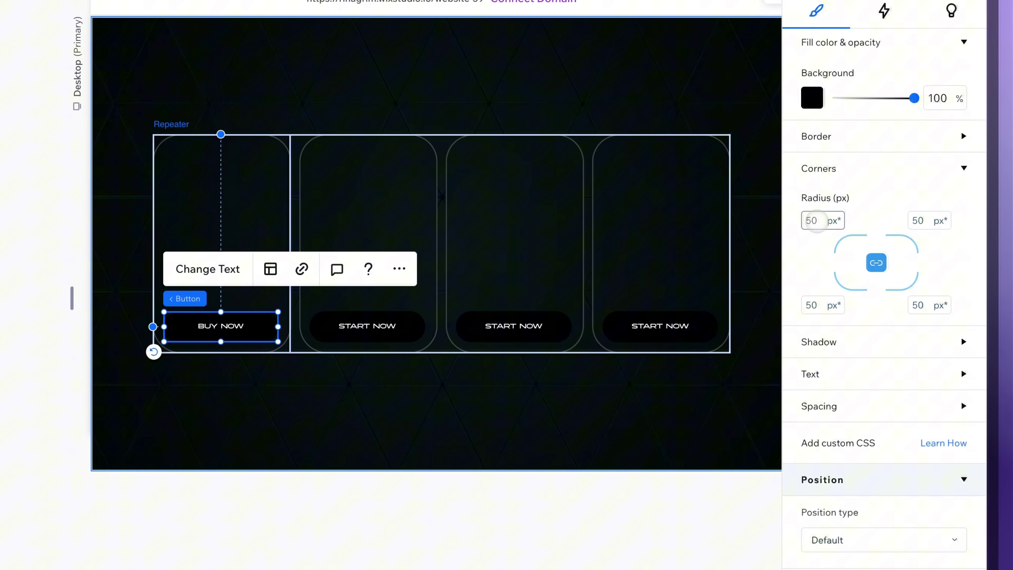
pyautogui.click(963, 169)
# - Give the button a light grey border 2 px wide at 0% opacity
pyautogui.click(951, 191)
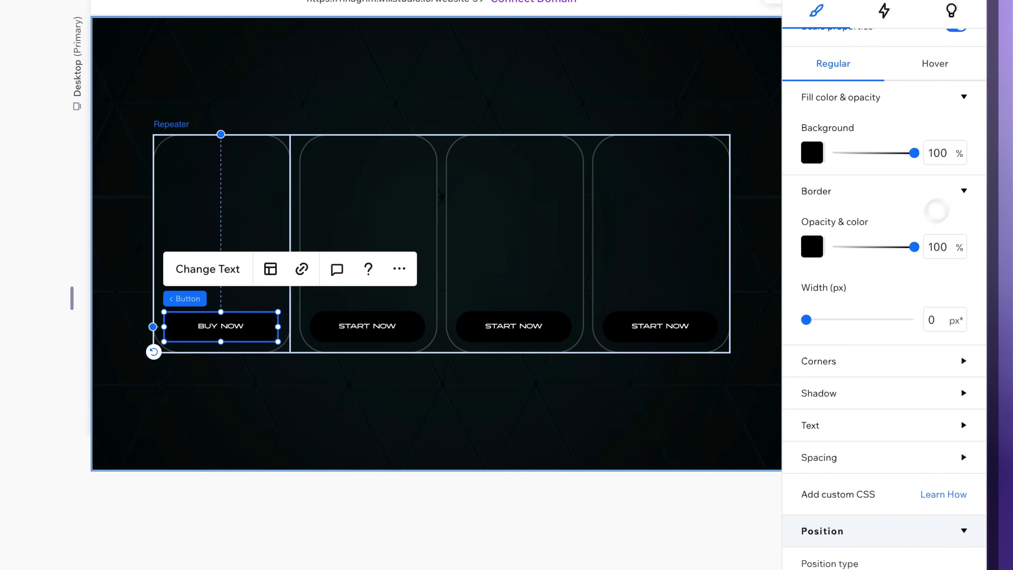
pyautogui.click(812, 245)
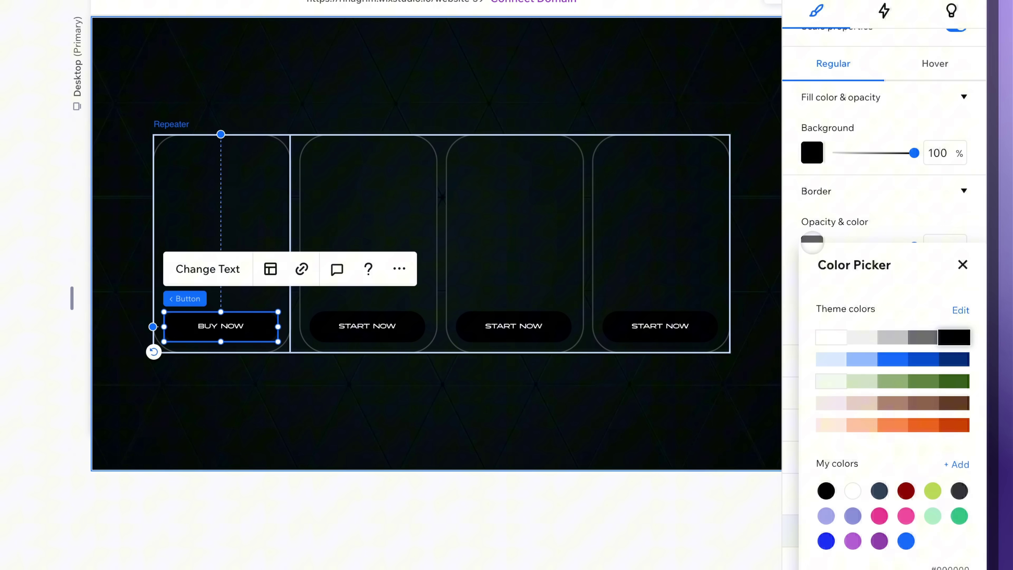
pyautogui.click(962, 265)
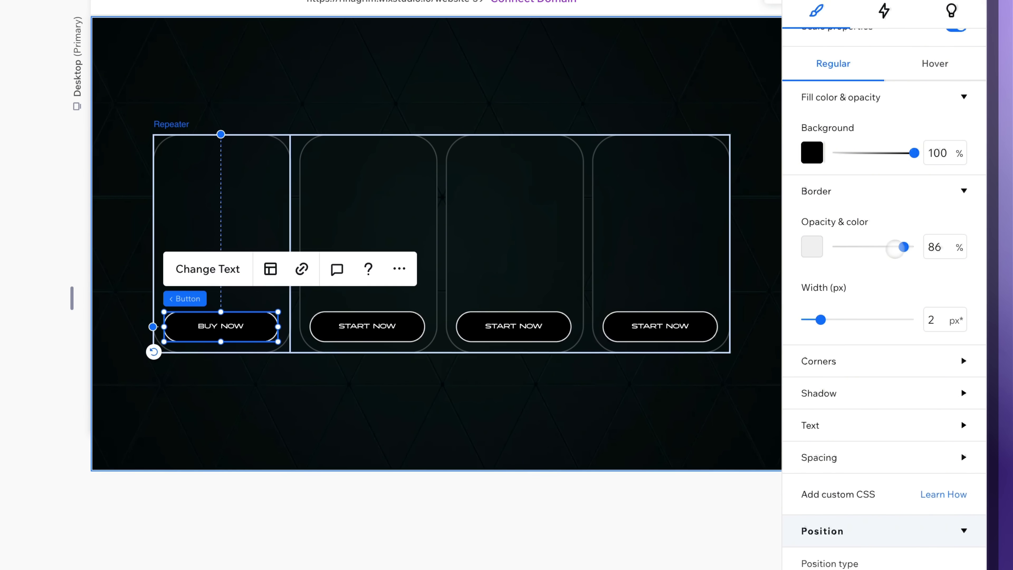
pyautogui.scroll(3, 802, 204)
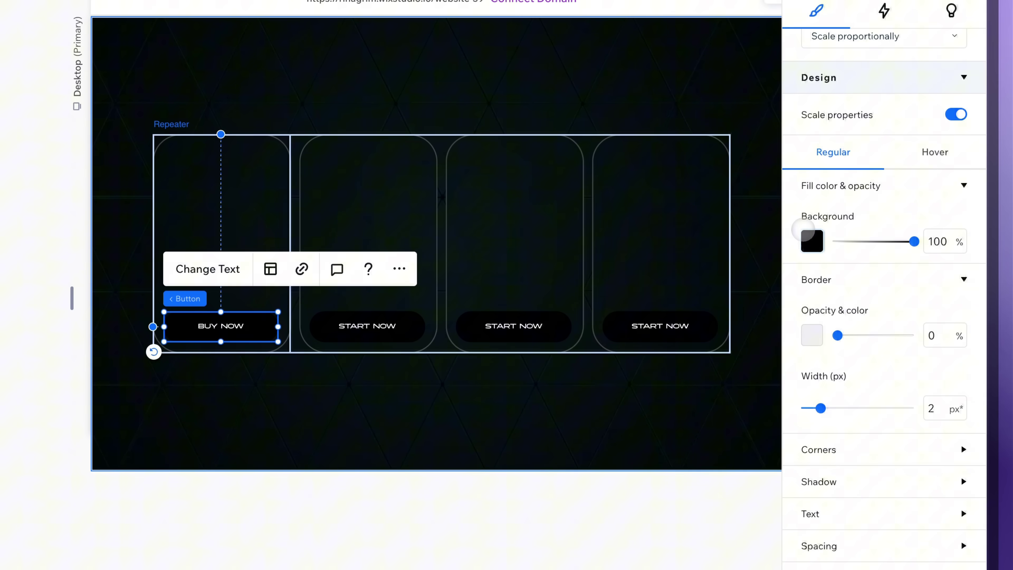
# - Set the button's regular background to light grey at 15% opacity
pyautogui.click(812, 240)
pyautogui.click(864, 324)
pyautogui.click(960, 256)
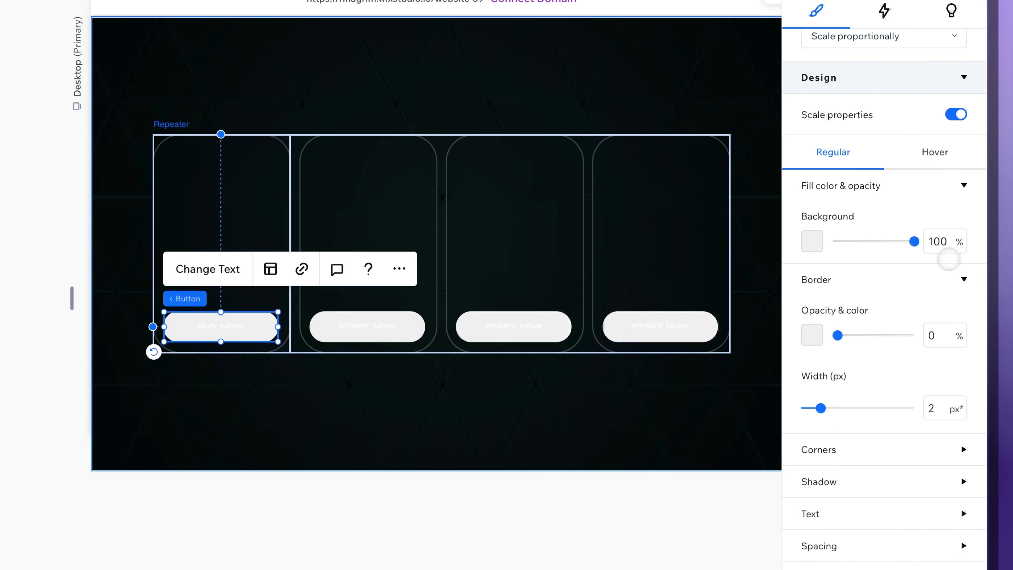
pyautogui.moveTo(914, 241); pyautogui.dragTo(848, 242)
# - Set the button's background colour to black for the hover state
pyautogui.scroll(1, 864, 278)
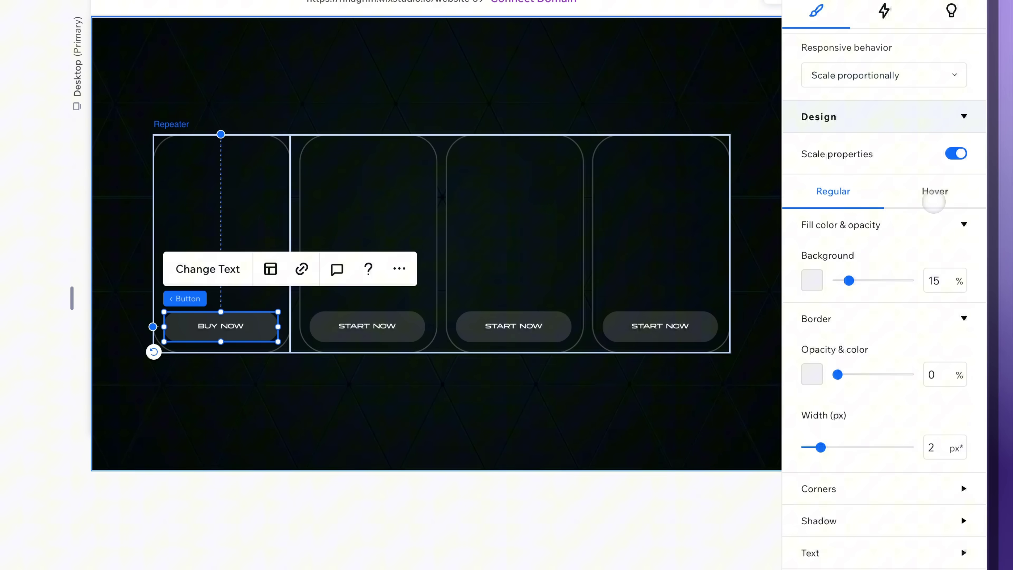
pyautogui.click(946, 195)
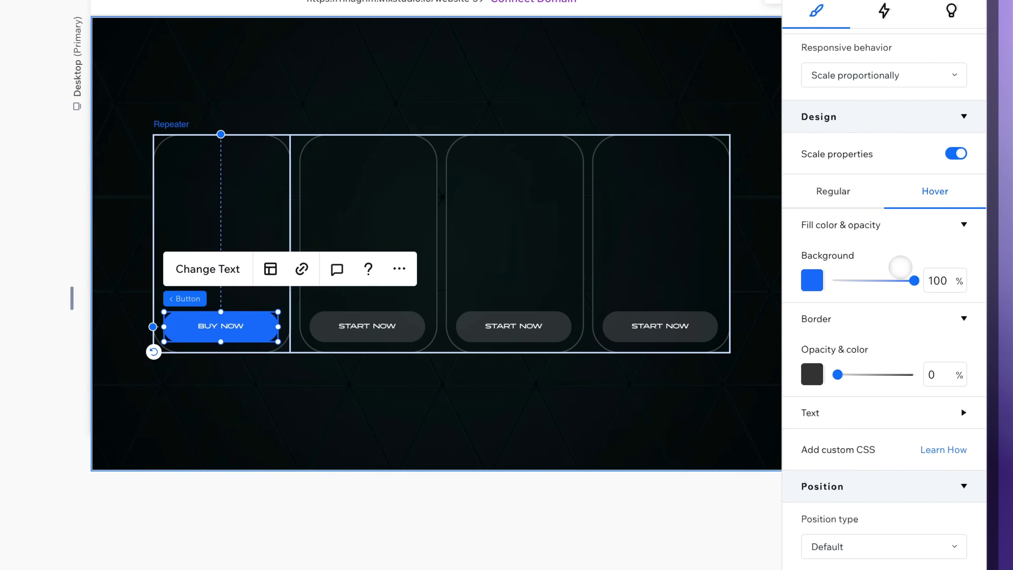
pyautogui.click(812, 280)
pyautogui.click(954, 375)
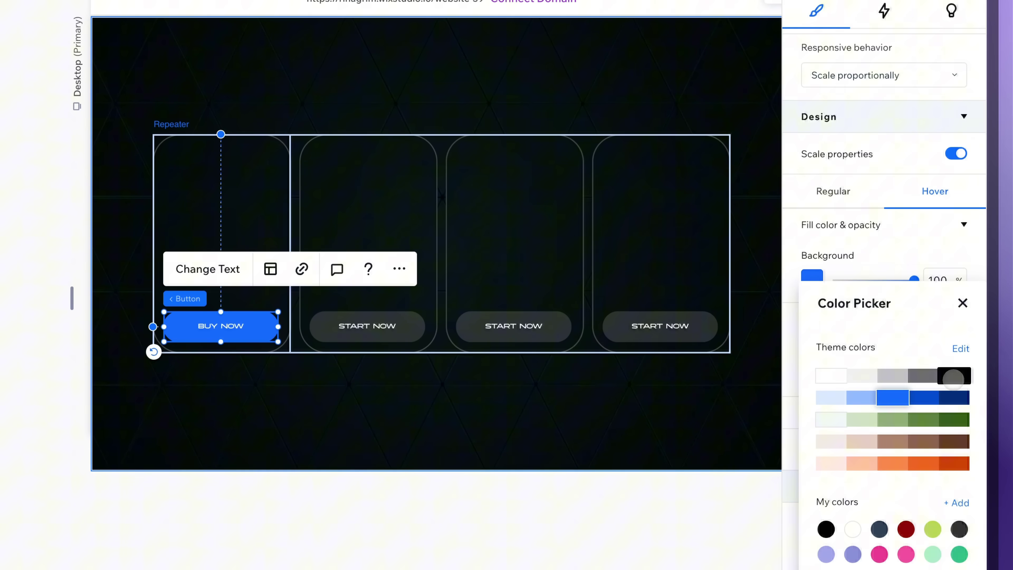
pyautogui.click(963, 303)
# - Finish choosing the button's hover background colour and deselect the button
pyautogui.click(813, 373)
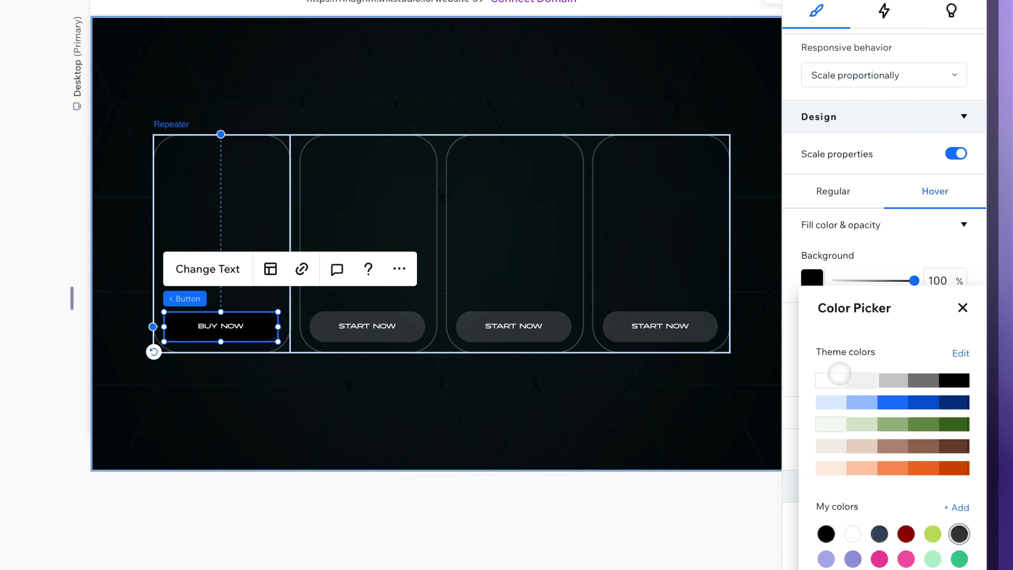
pyautogui.click(958, 304)
pyautogui.click(556, 401)
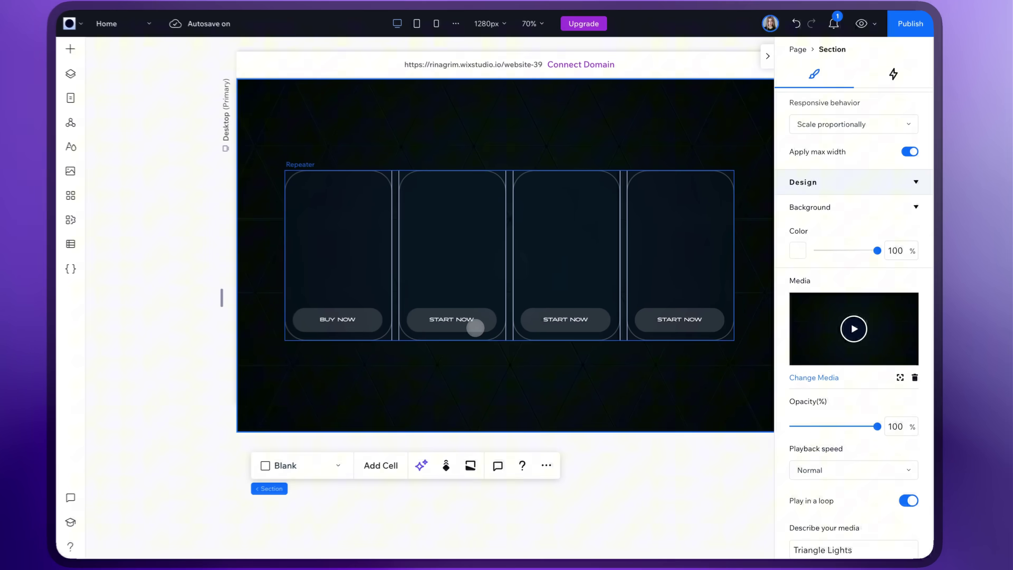
# - Change the button text on the second, third and fourth cards to "Buy Now"
pyautogui.click(391, 335)
pyautogui.click(350, 273)
pyautogui.write('Buy Now')
pyautogui.click(566, 318)
pyautogui.click(565, 276)
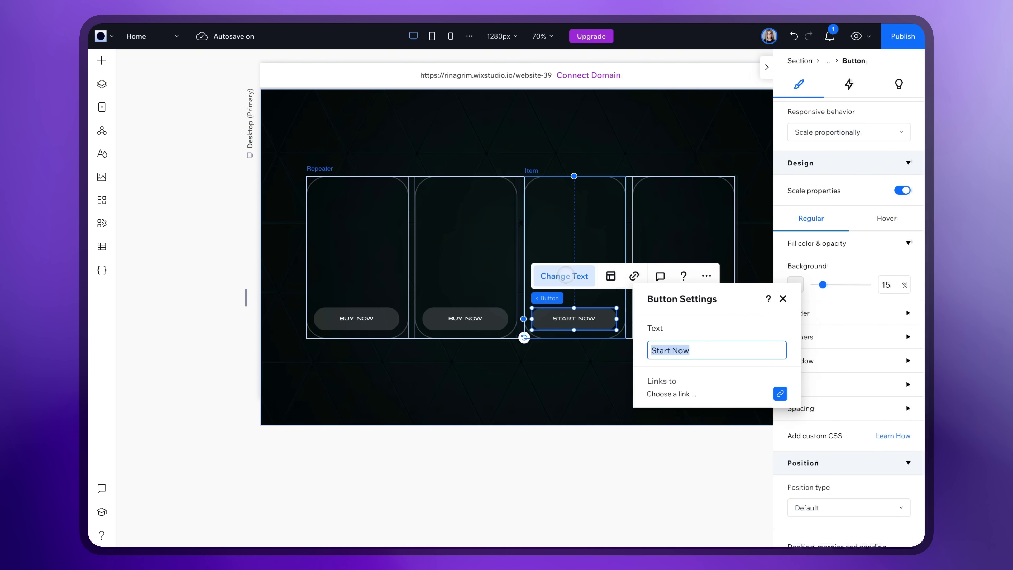
pyautogui.write('Buy Now')
pyautogui.click(682, 318)
pyautogui.click(565, 274)
pyautogui.write('Buy Now')
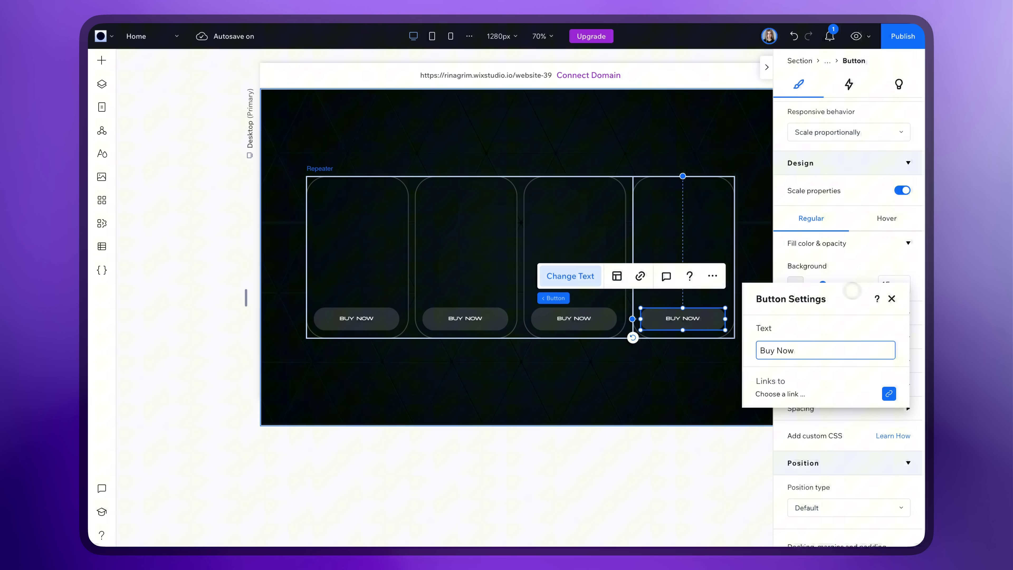
pyautogui.click(312, 355)
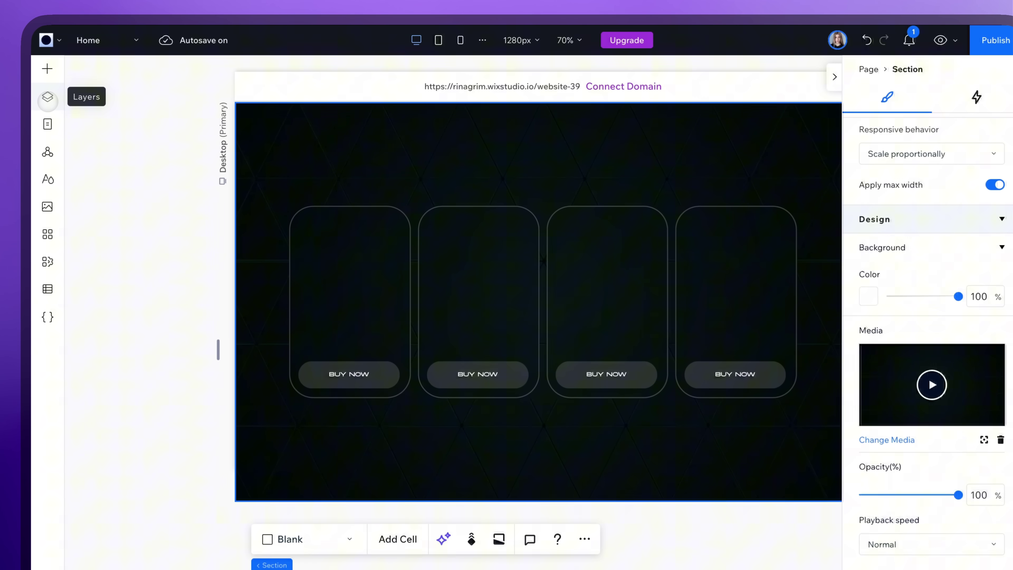
# - Make the hidden Sneaker and Gradient containers visible again through the page layers
pyautogui.click(102, 84)
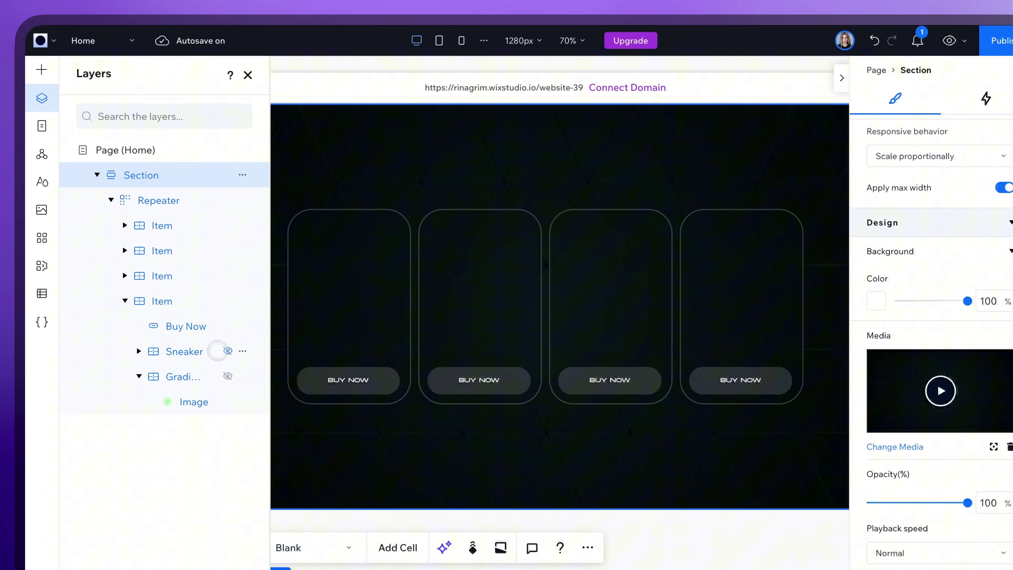
pyautogui.click(228, 351)
pyautogui.click(228, 376)
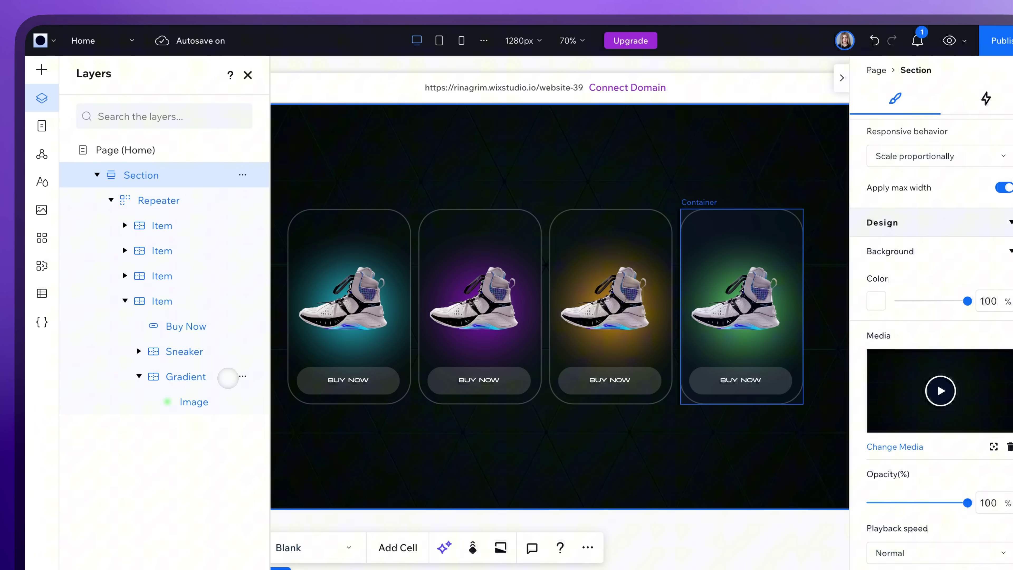
# - Add a Blob mouse effect to the image inside the first card's Gradient container
pyautogui.click(125, 225)
pyautogui.click(139, 302)
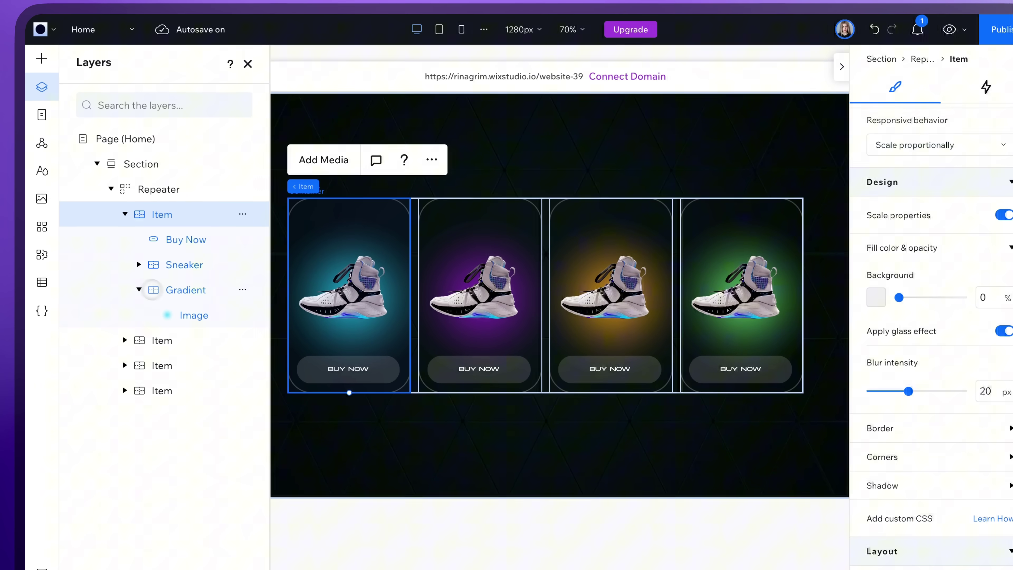
pyautogui.click(178, 326)
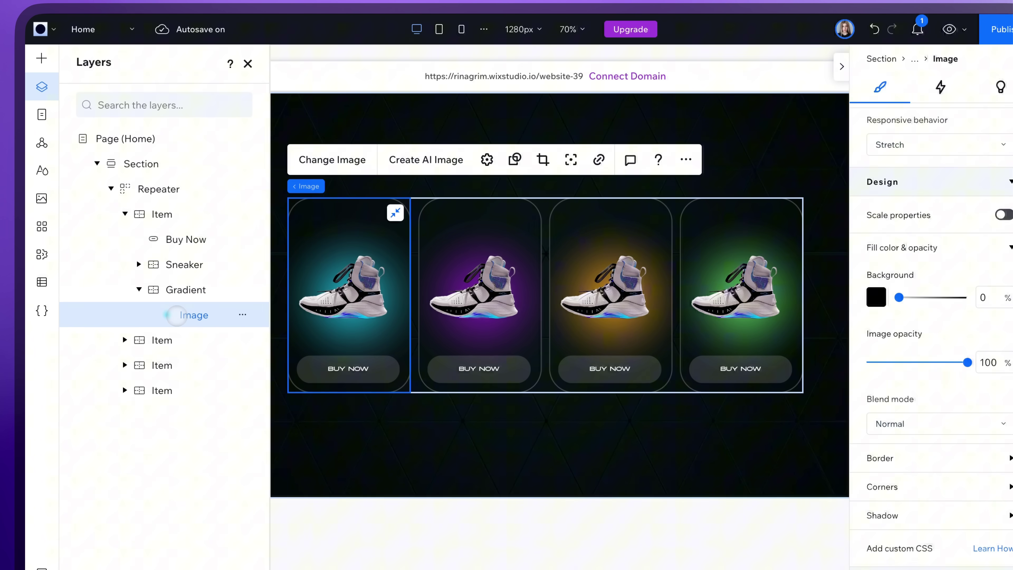
pyautogui.click(940, 87)
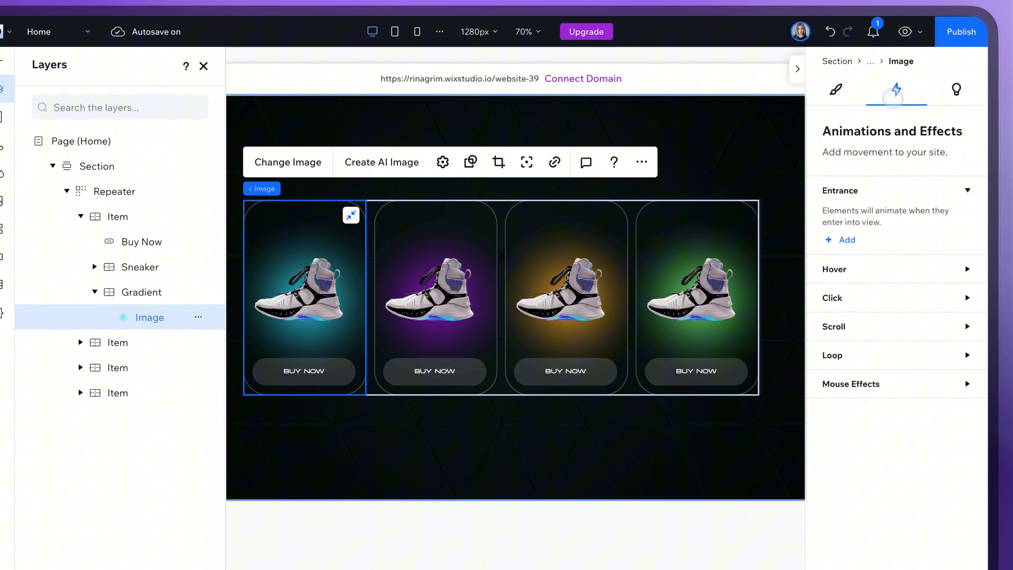
pyautogui.click(878, 383)
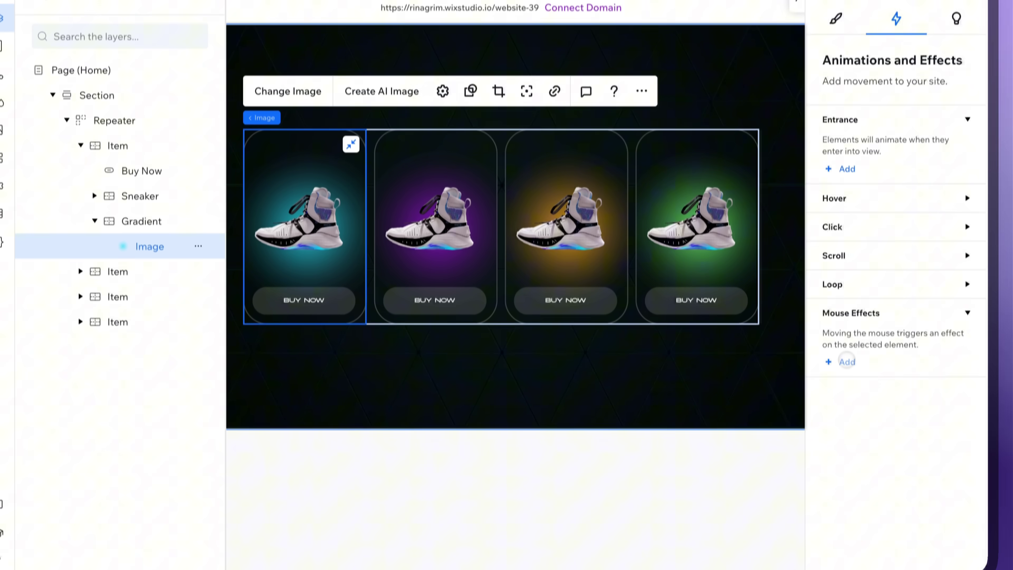
pyautogui.click(843, 429)
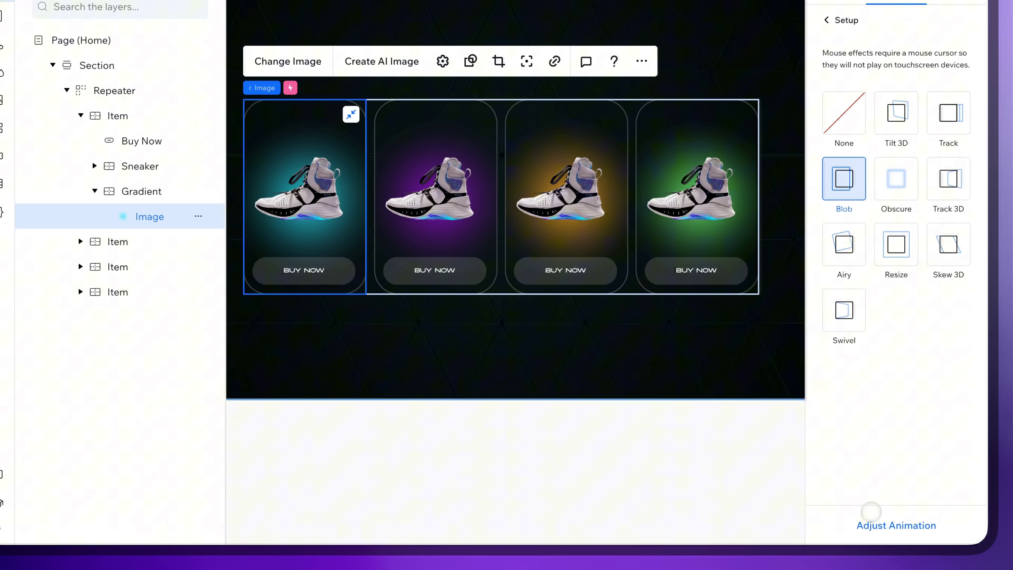
# - Set the Blob effect's scale to 200% and its distance to 120 px
pyautogui.click(889, 525)
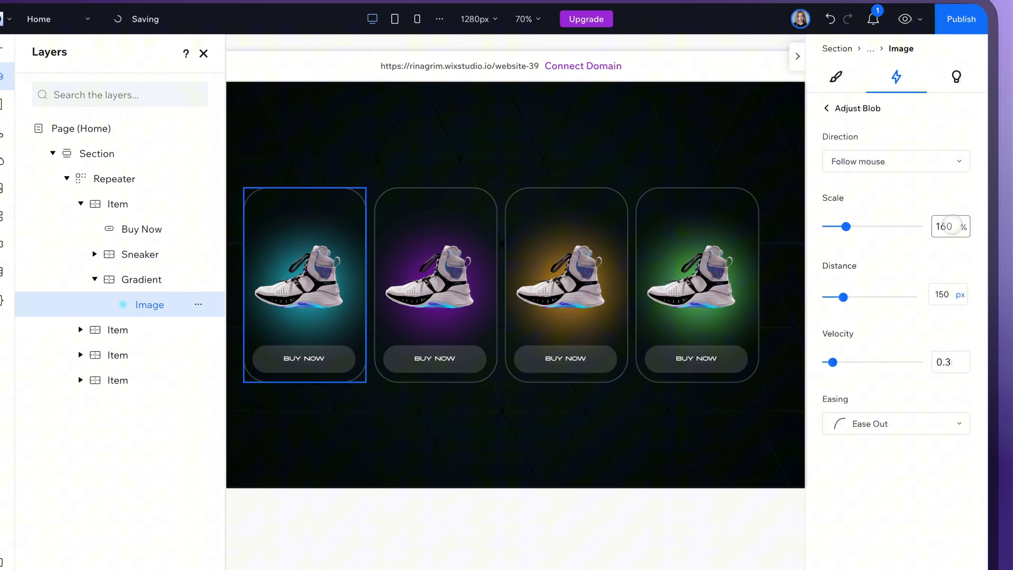
pyautogui.click(951, 225)
pyautogui.write('2')
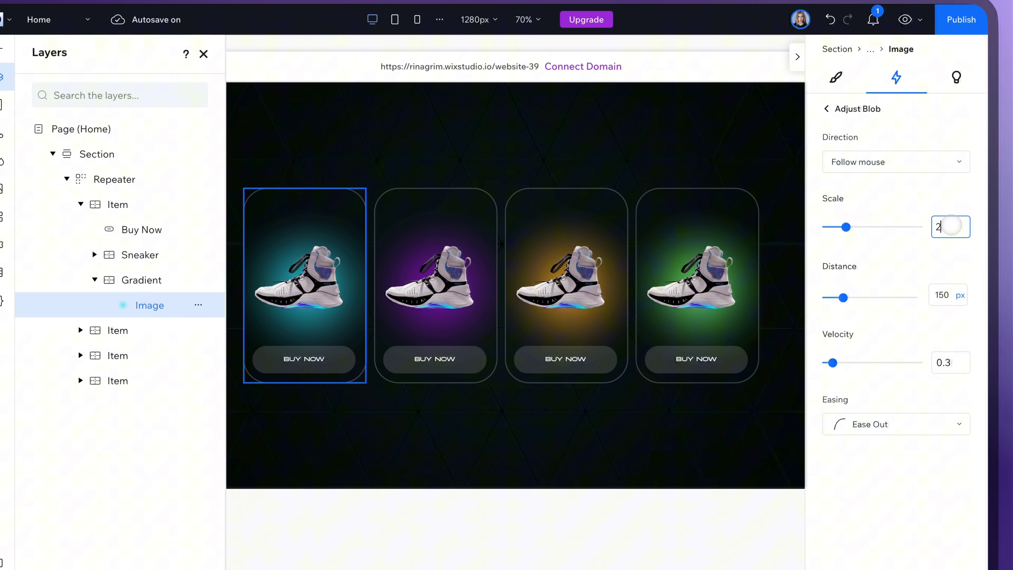
pyautogui.write('00')
pyautogui.click(946, 295)
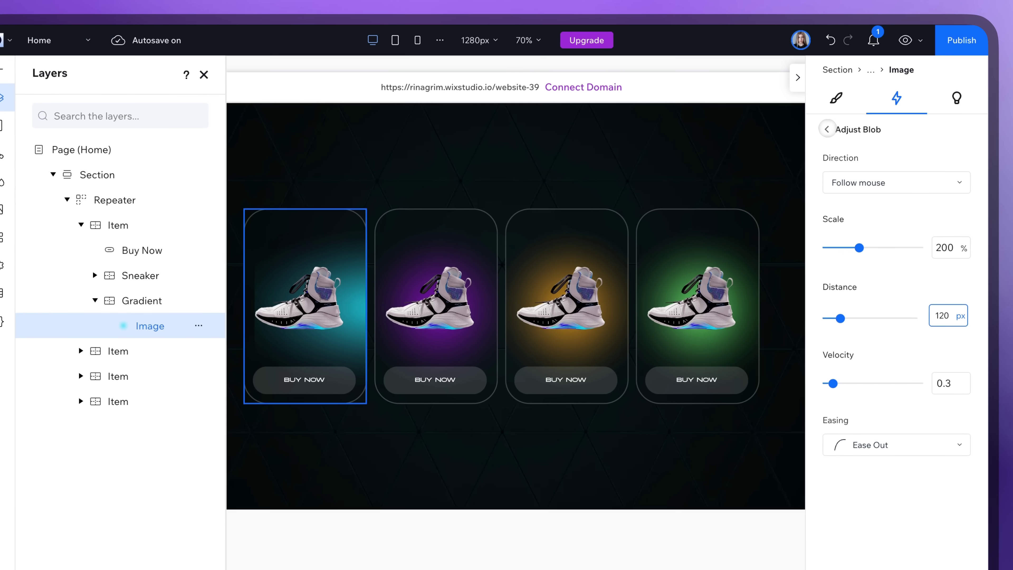
pyautogui.click(828, 128)
pyautogui.click(828, 128)
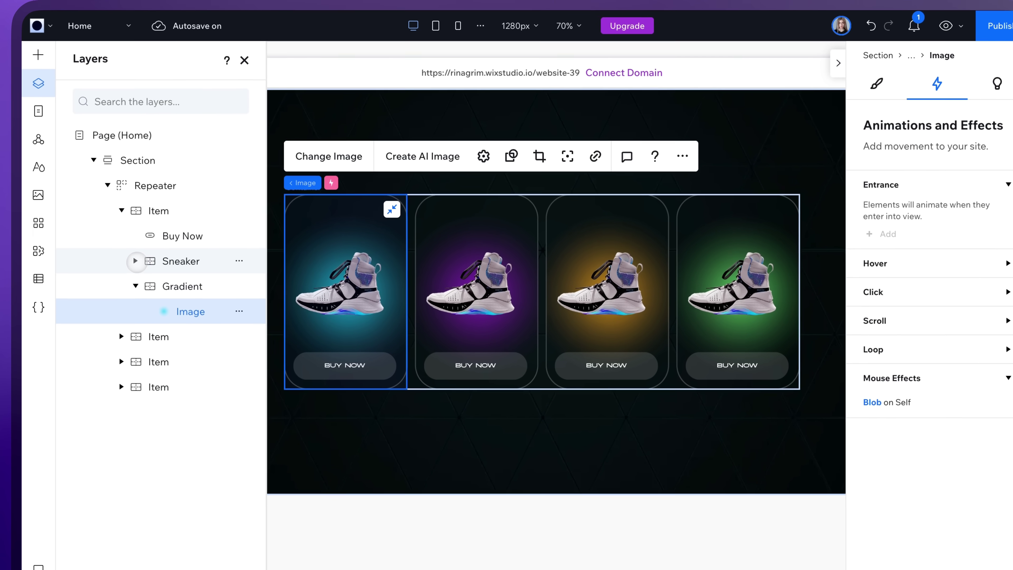
# - Add a hover animation to the first repeater item that applies the Rotate preset to its Sneaker container
pyautogui.click(136, 261)
pyautogui.click(163, 211)
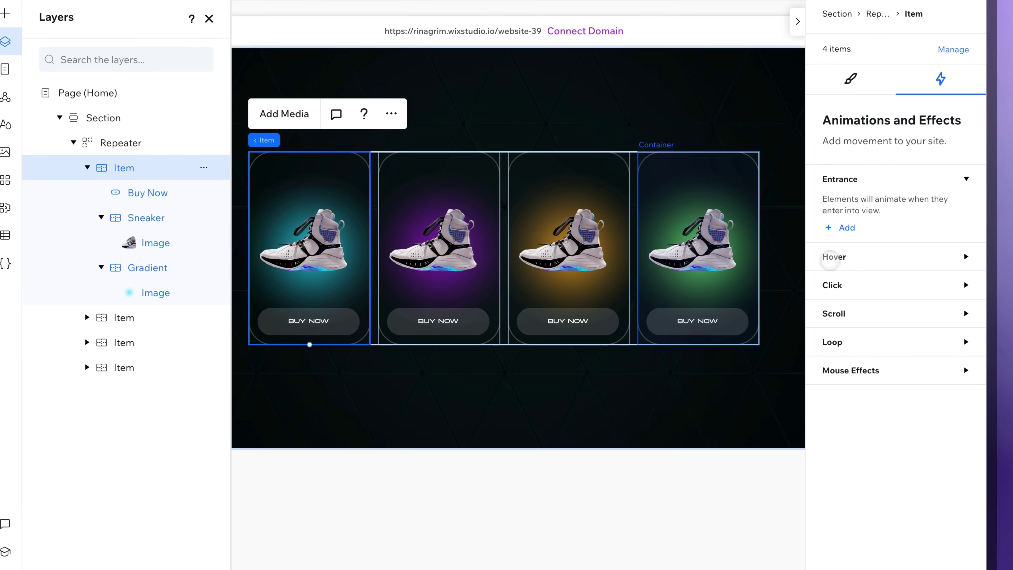
pyautogui.click(859, 258)
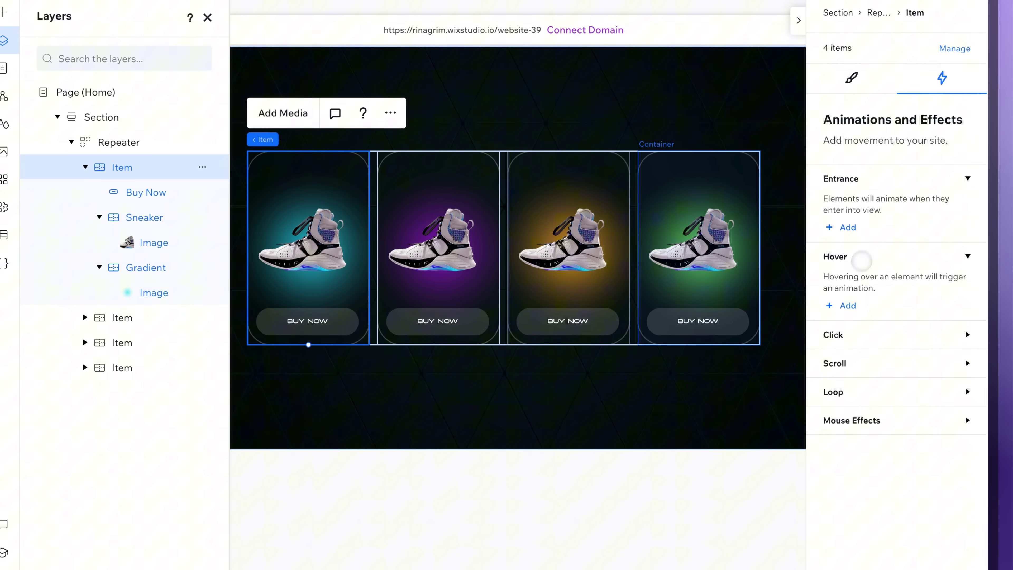
pyautogui.click(844, 306)
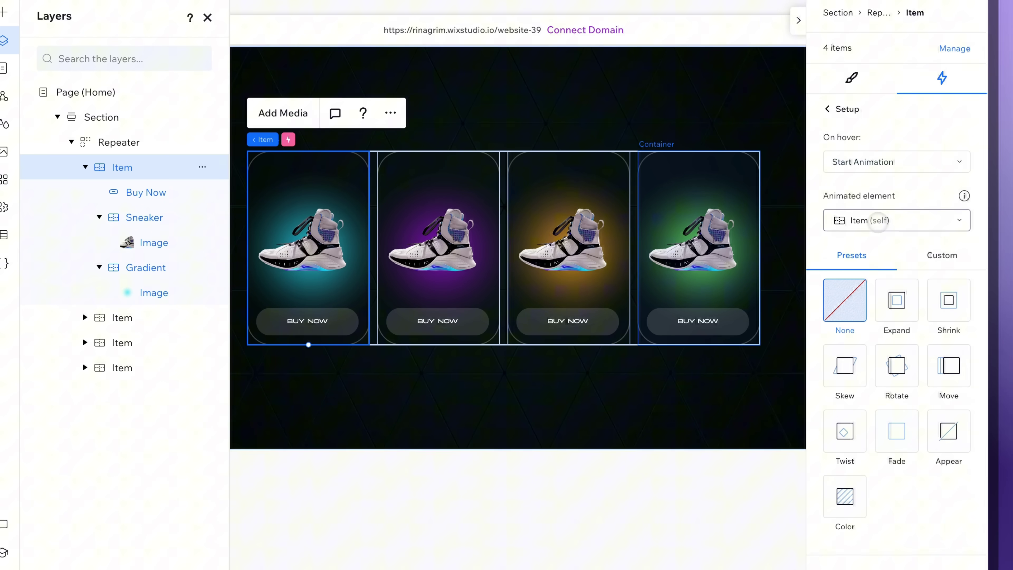
pyautogui.click(877, 353)
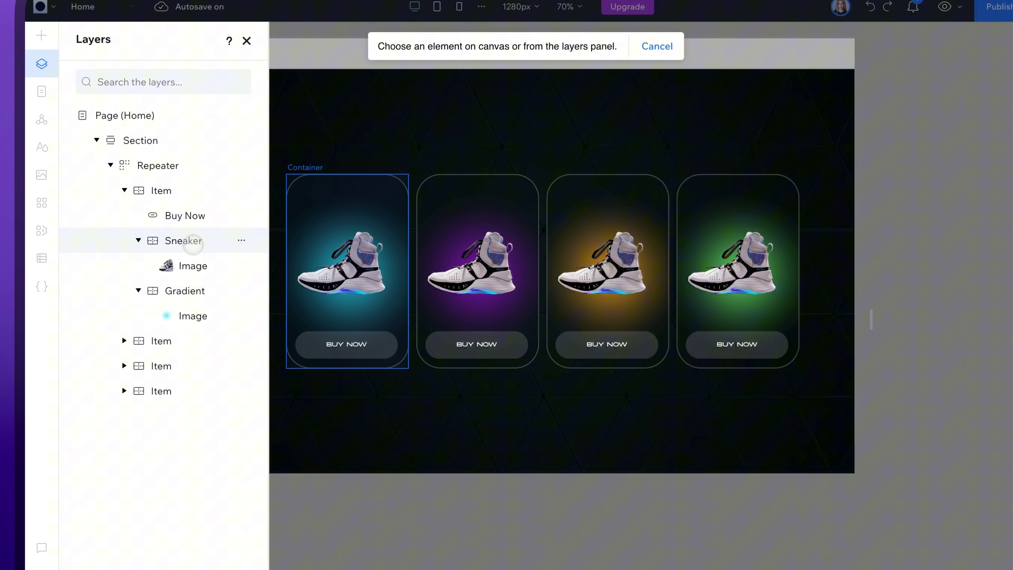
pyautogui.click(168, 245)
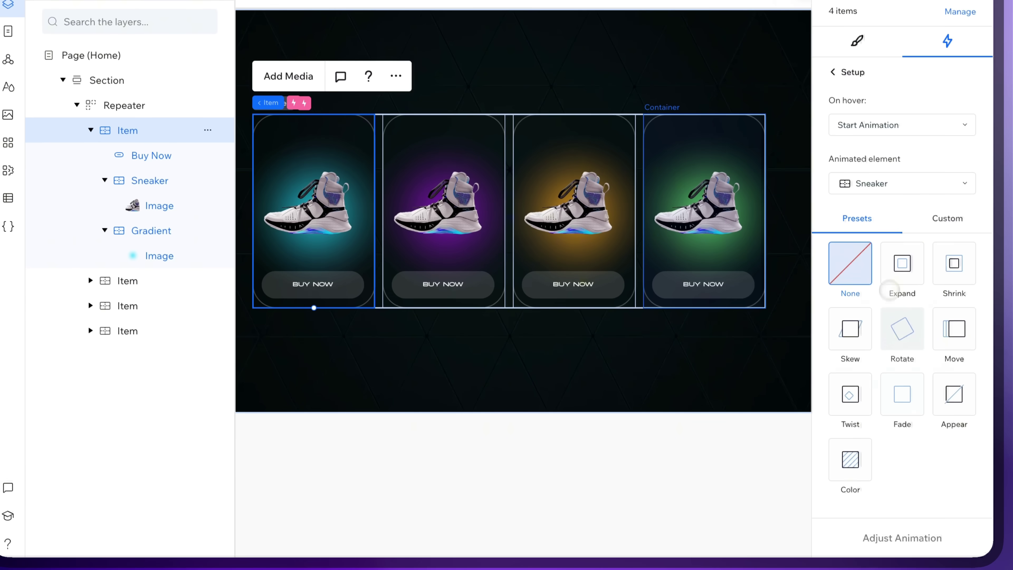
pyautogui.click(941, 388)
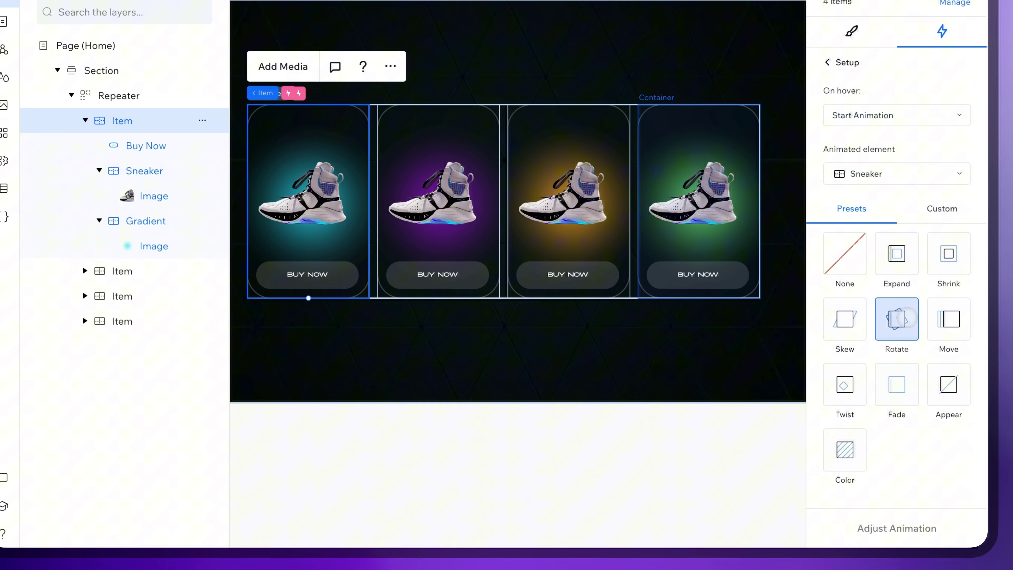
# - Set the Rotate animation's angle to 35° and preview it
pyautogui.click(855, 528)
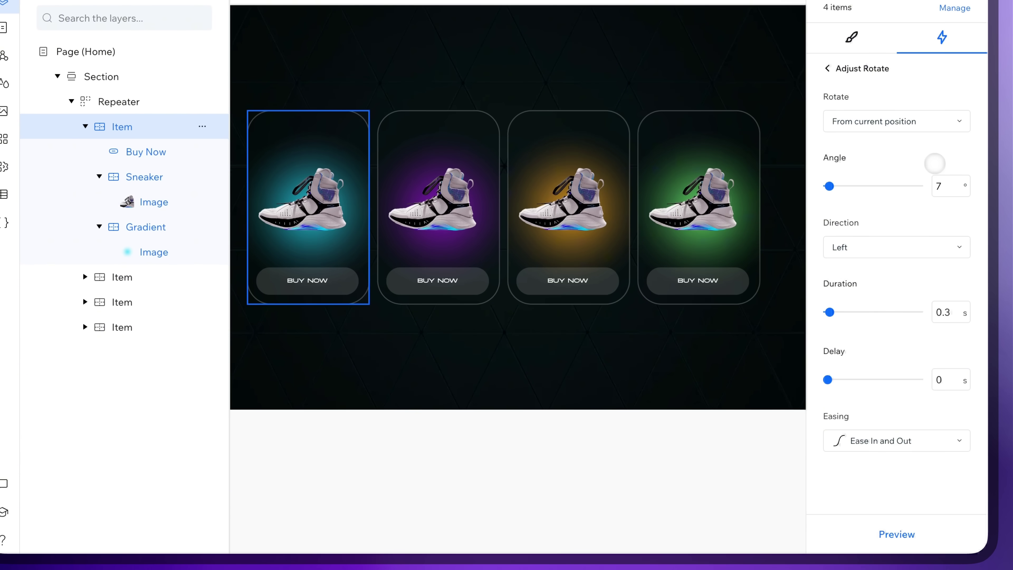
pyautogui.click(944, 177)
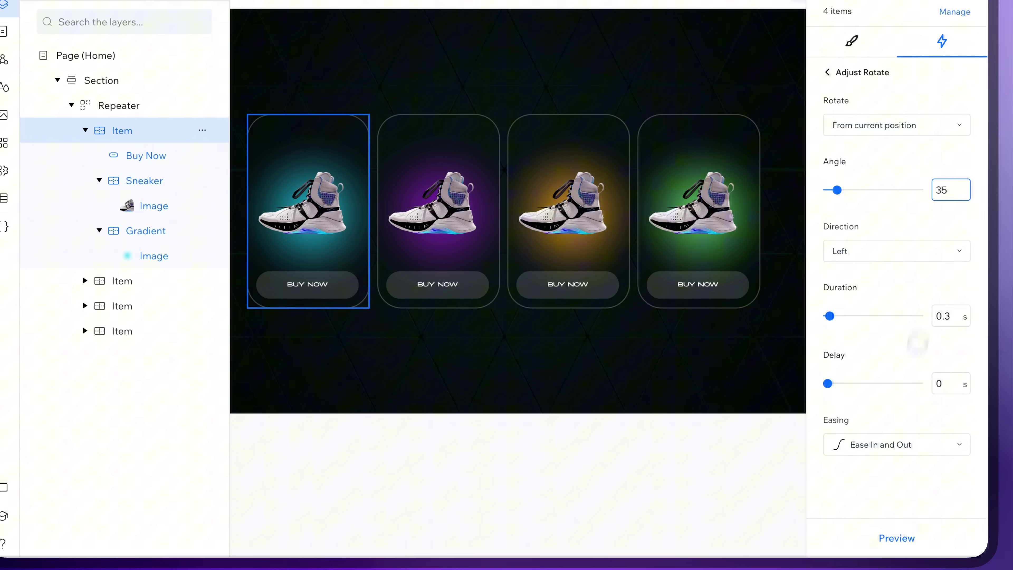
pyautogui.click(890, 537)
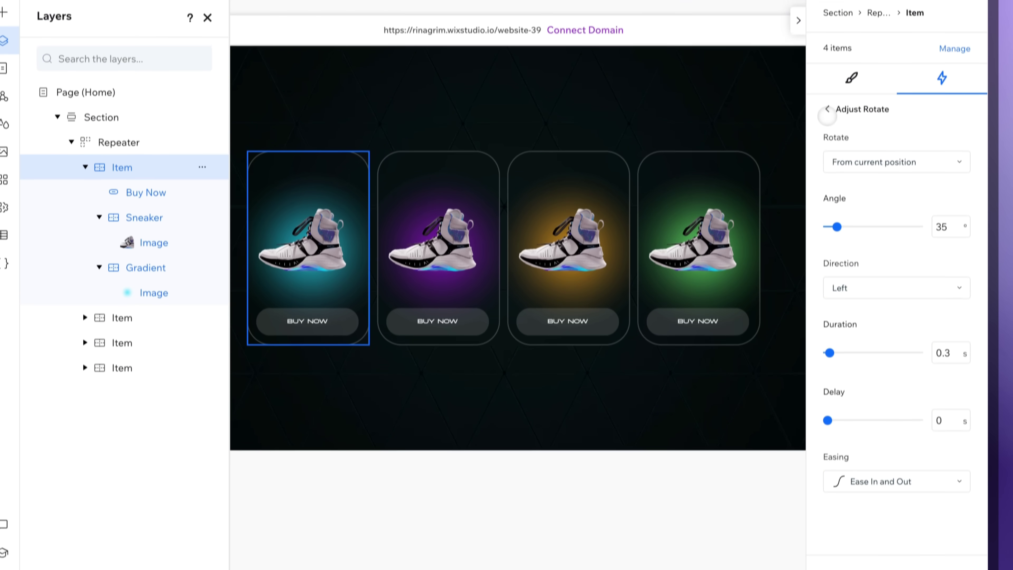
pyautogui.click(827, 59)
pyautogui.click(827, 60)
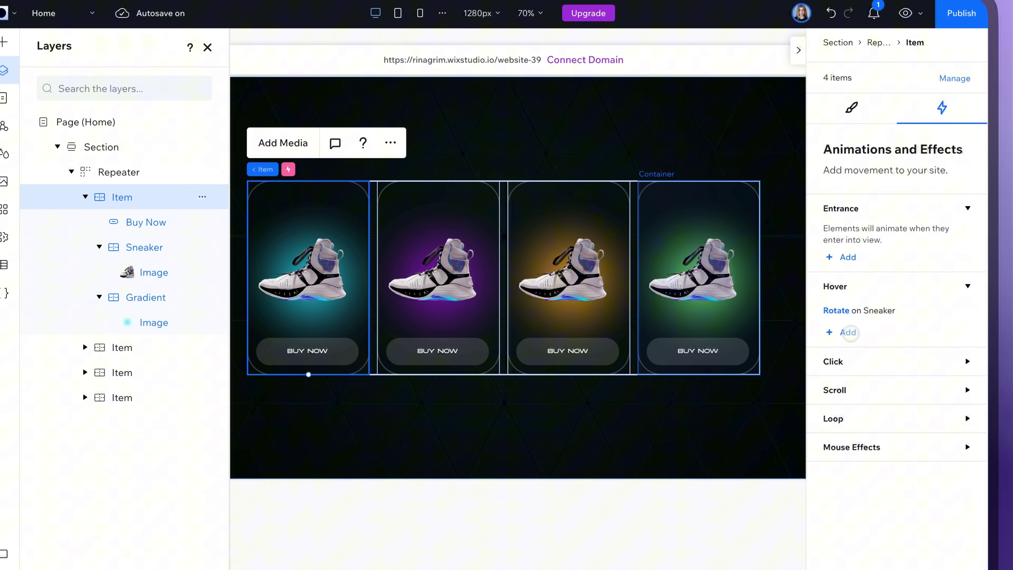
# - Add a second hover animation to the item that applies the Expand preset to the sneaker image
pyautogui.click(847, 332)
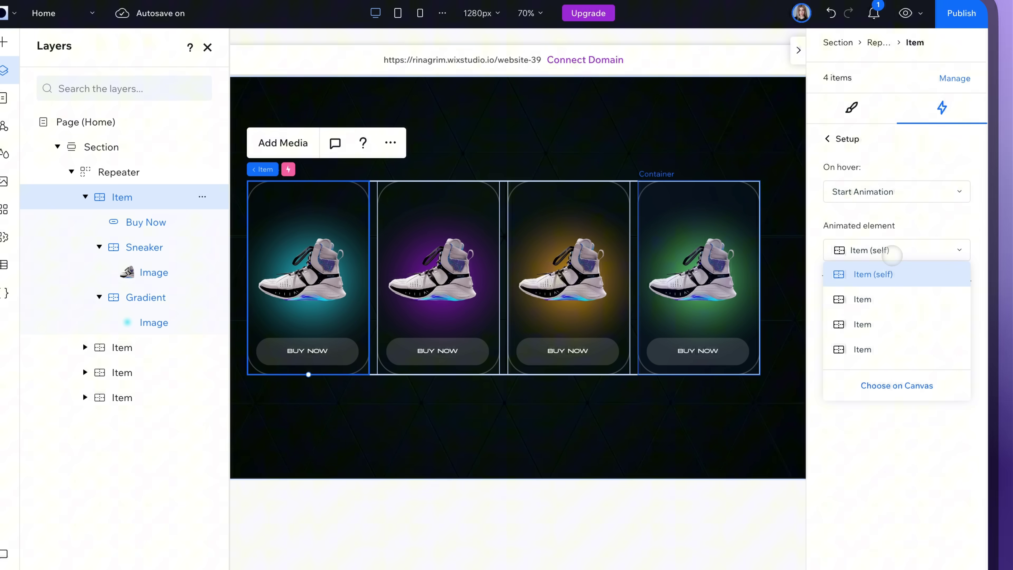
pyautogui.click(897, 385)
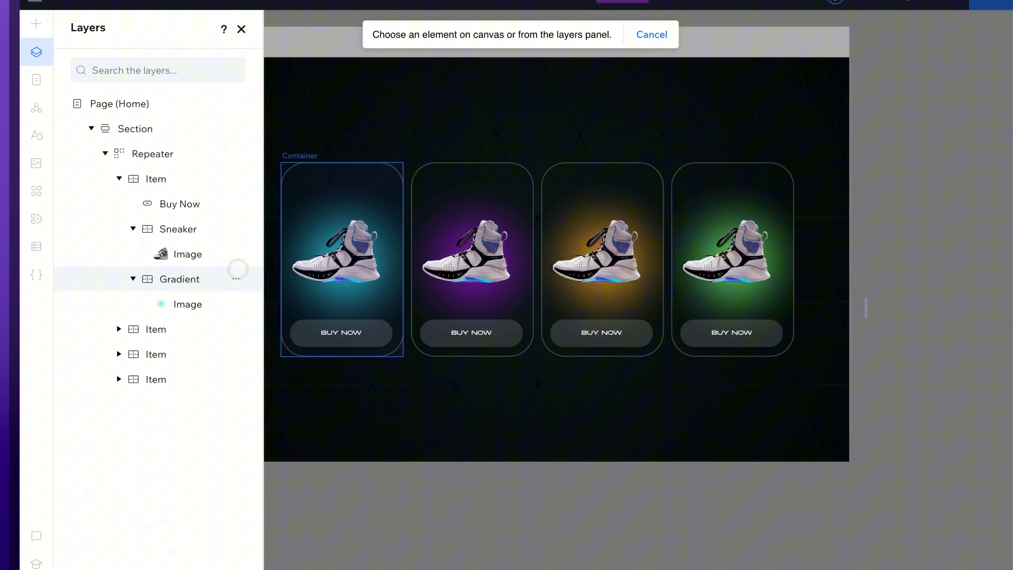
pyautogui.click(183, 254)
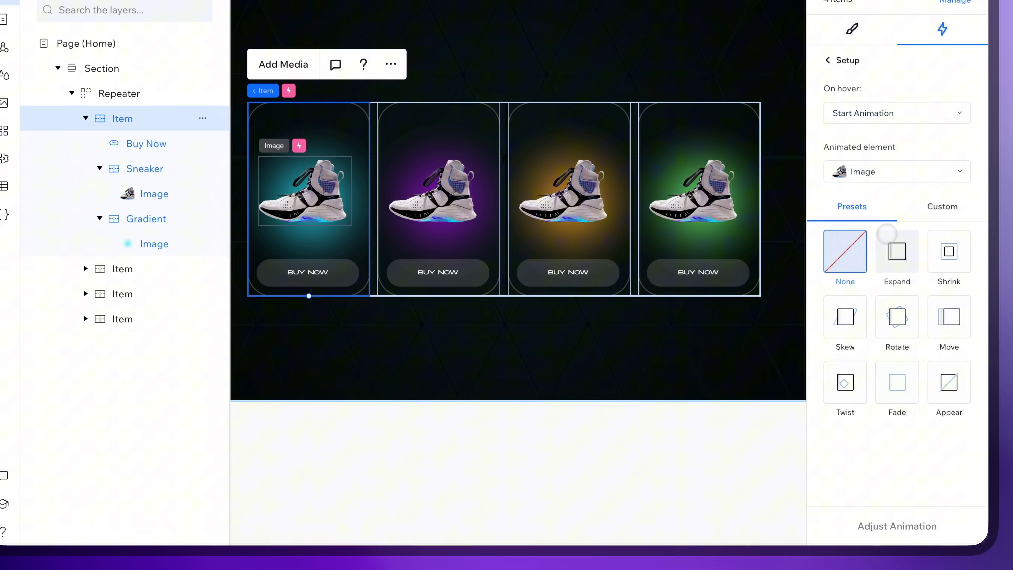
pyautogui.click(895, 249)
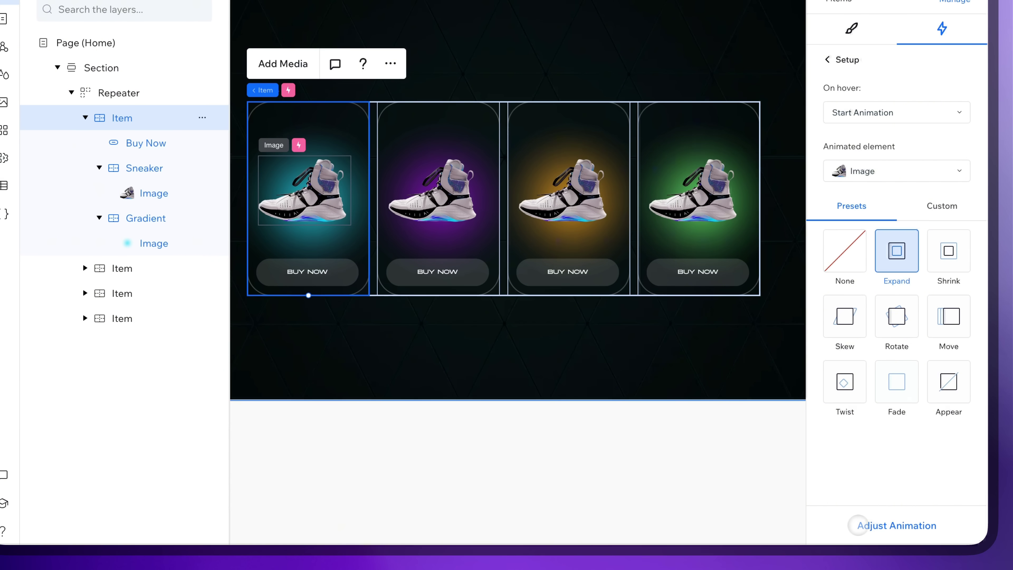
# - Set the Expand animation's scale to 125% and preview it
pyautogui.click(858, 526)
pyautogui.click(953, 176)
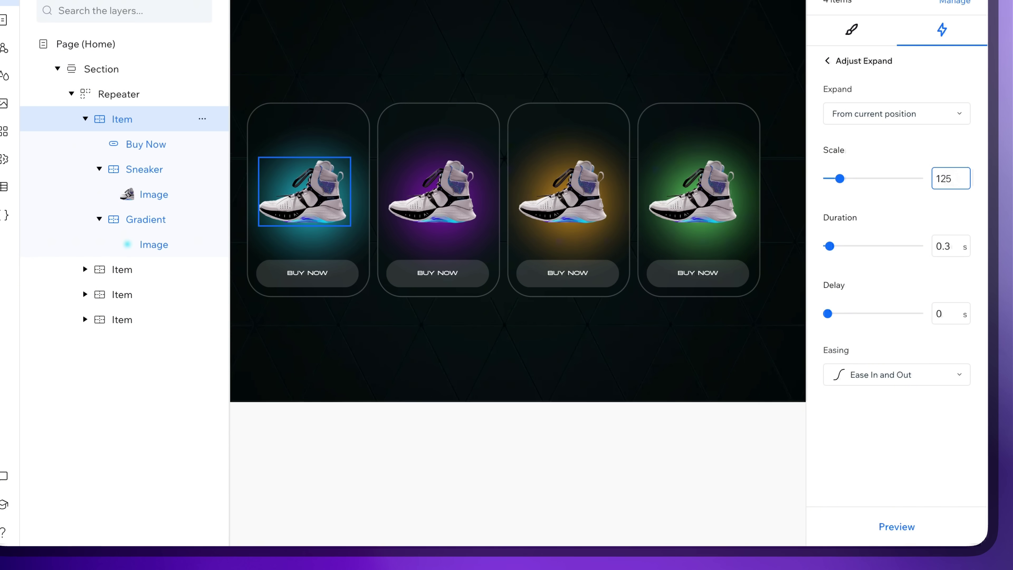
pyautogui.click(891, 525)
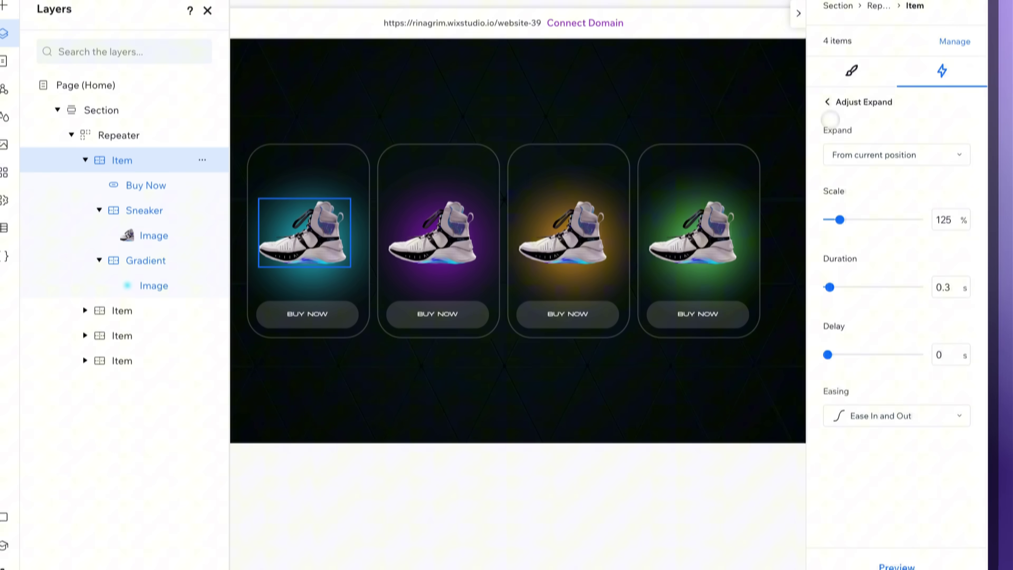
pyautogui.click(827, 102)
pyautogui.click(827, 100)
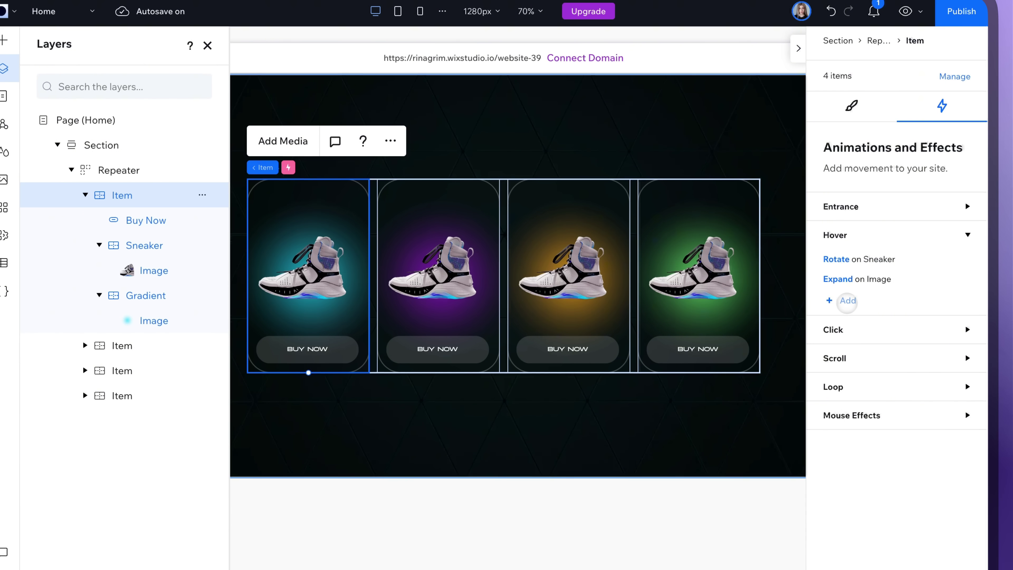
# - Add a third hover animation to the first repeater item that applies the Move preset to its Buy Now button
pyautogui.click(848, 300)
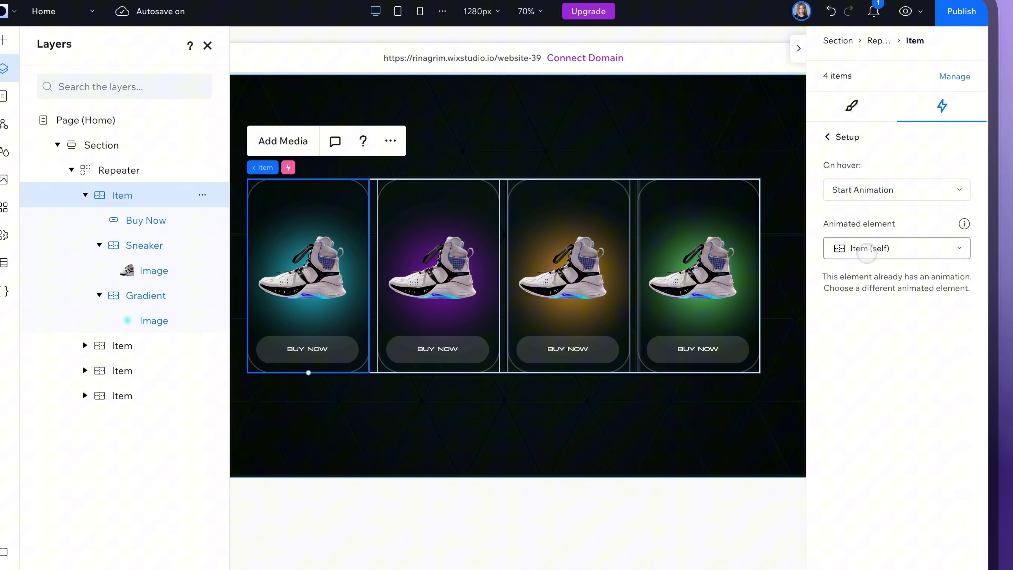
pyautogui.click(866, 249)
pyautogui.click(892, 384)
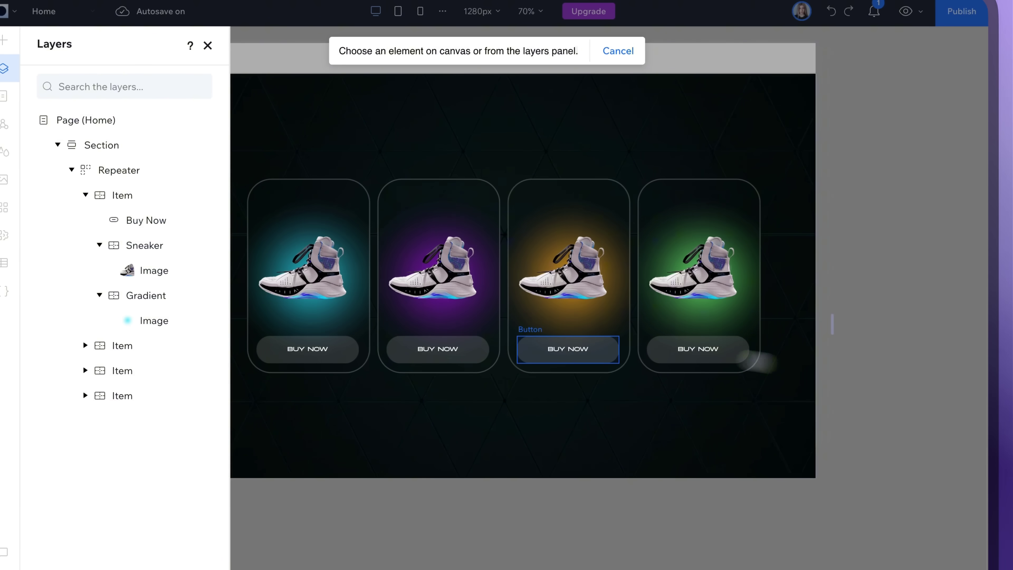
pyautogui.click(204, 215)
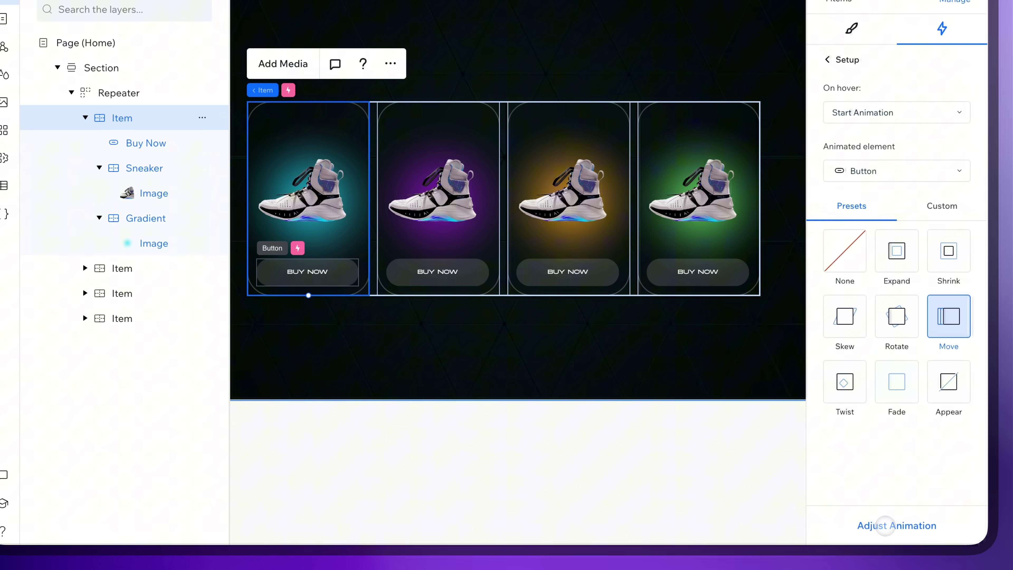
# - Adjust the button's Move animation to In to current position with a 250 px distance and 0.4 s duration, and preview it
pyautogui.click(870, 525)
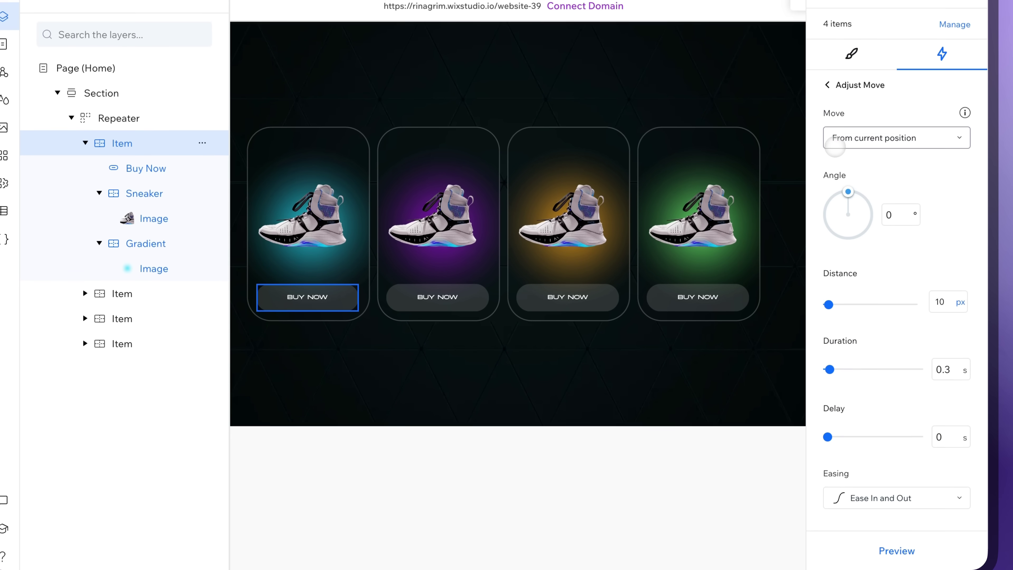
pyautogui.click(868, 146)
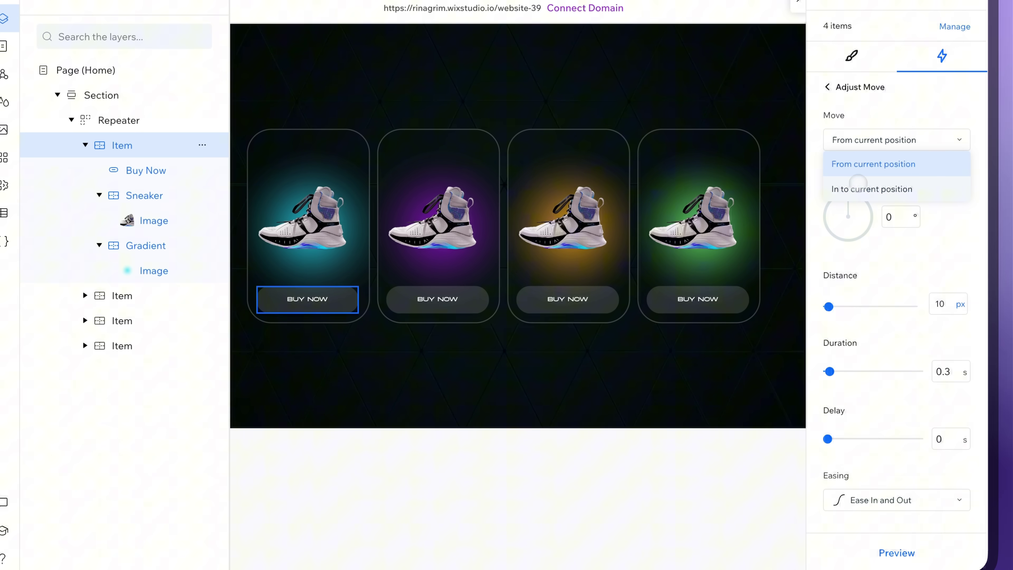
pyautogui.click(857, 186)
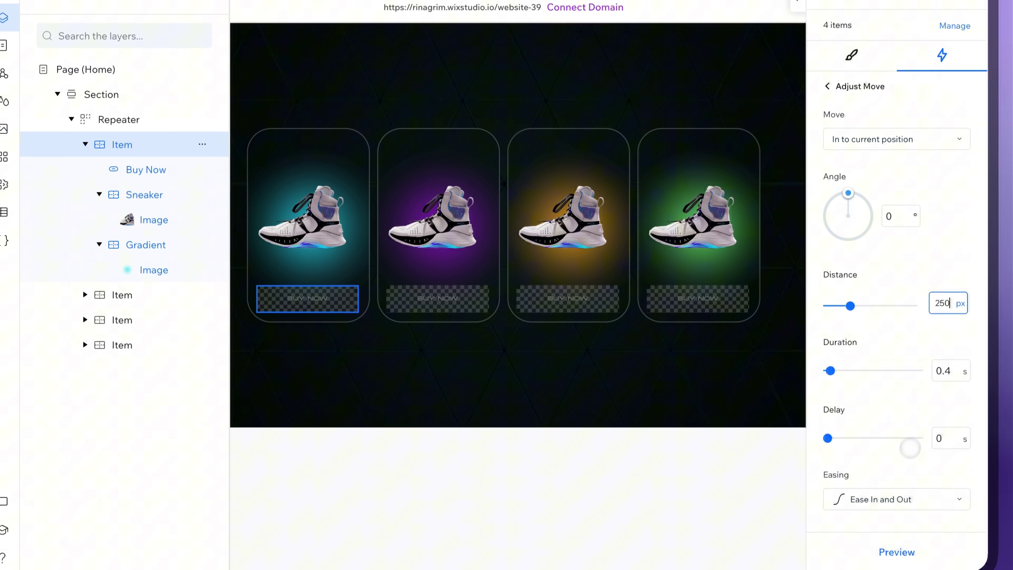
pyautogui.click(888, 552)
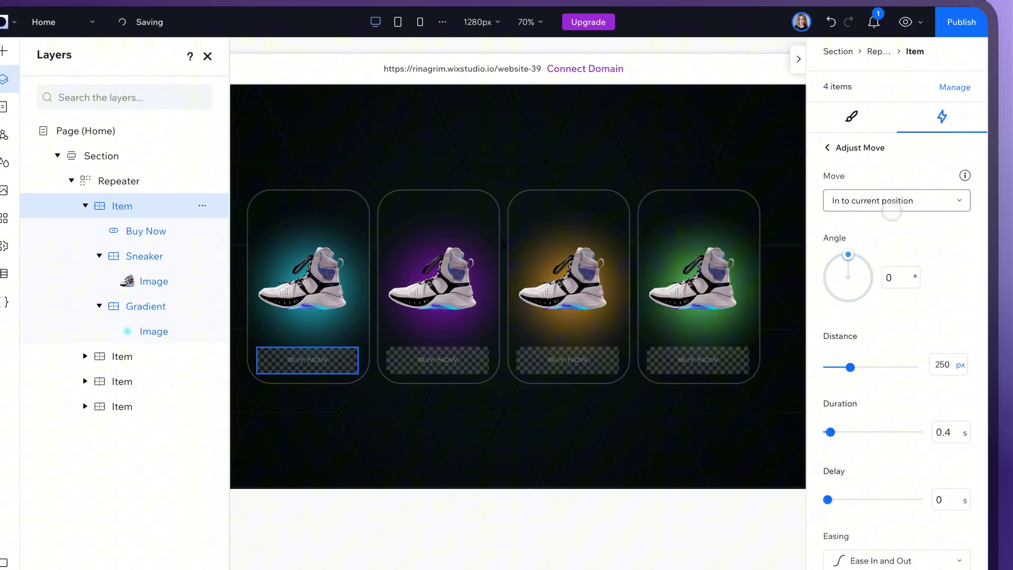
pyautogui.click(827, 147)
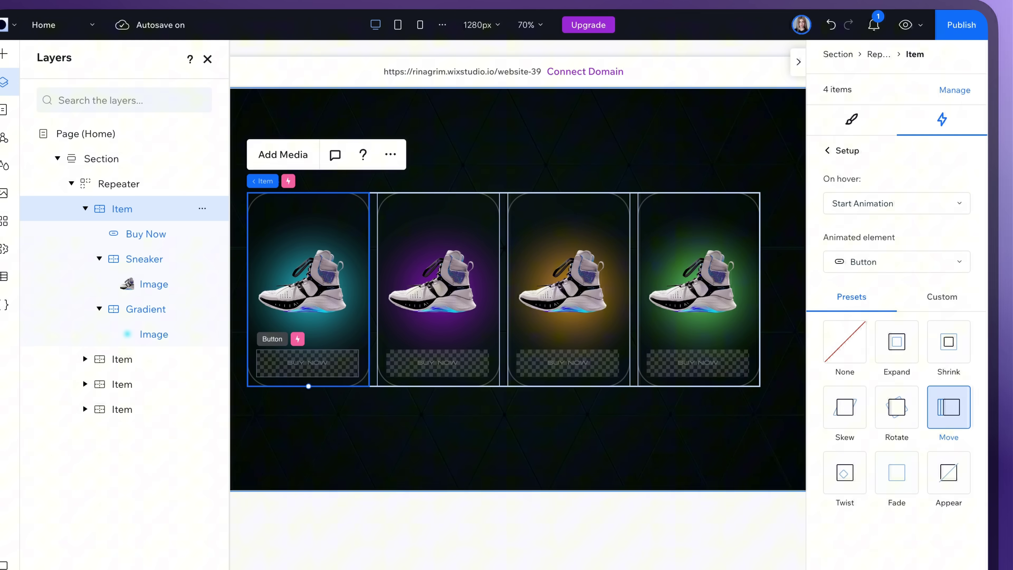
pyautogui.click(827, 150)
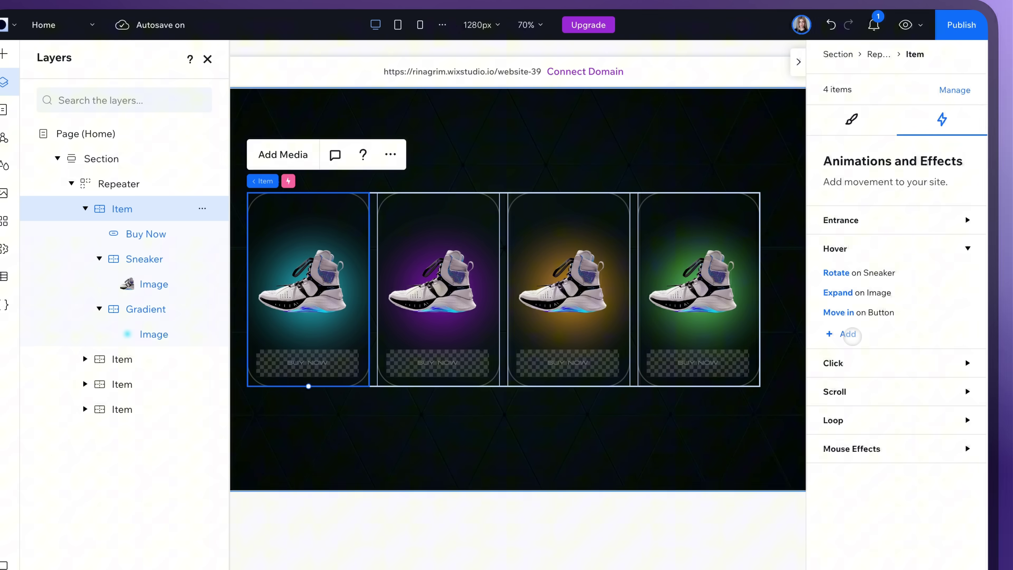
# - Add a fourth hover animation to the item that applies the Fade preset to its Gradient container
pyautogui.click(848, 334)
pyautogui.click(846, 262)
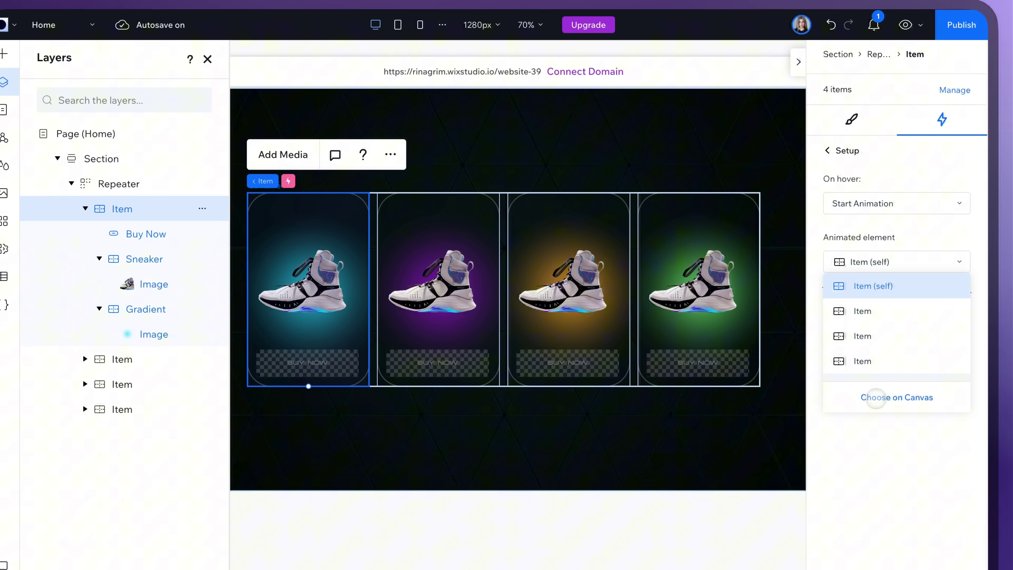
pyautogui.click(913, 398)
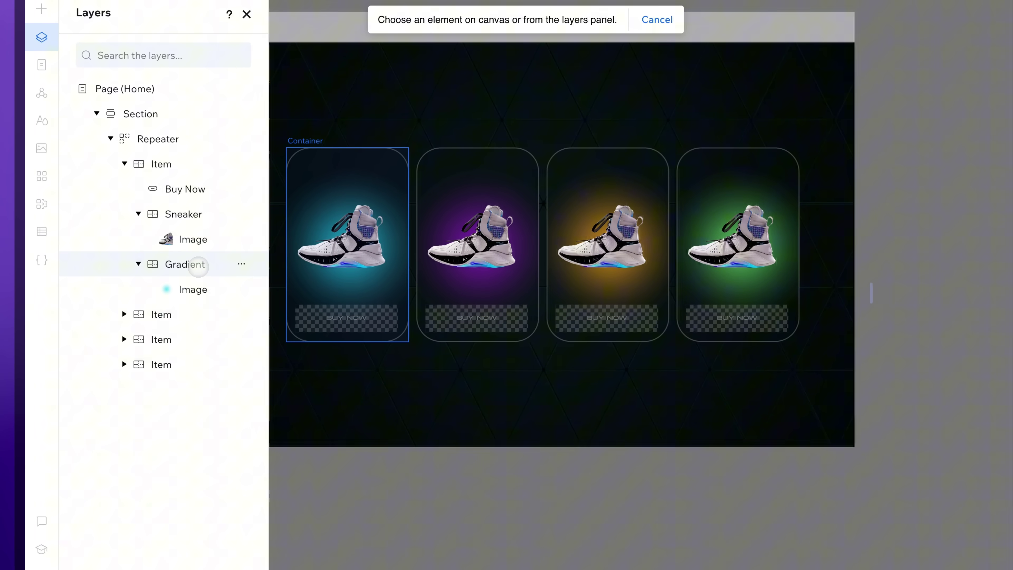
pyautogui.click(198, 267)
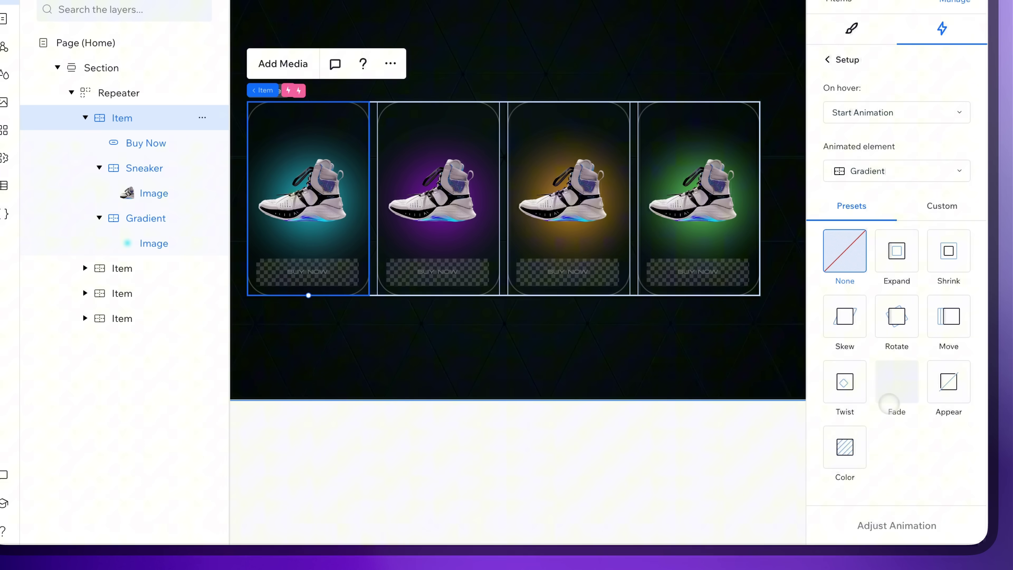
pyautogui.click(897, 381)
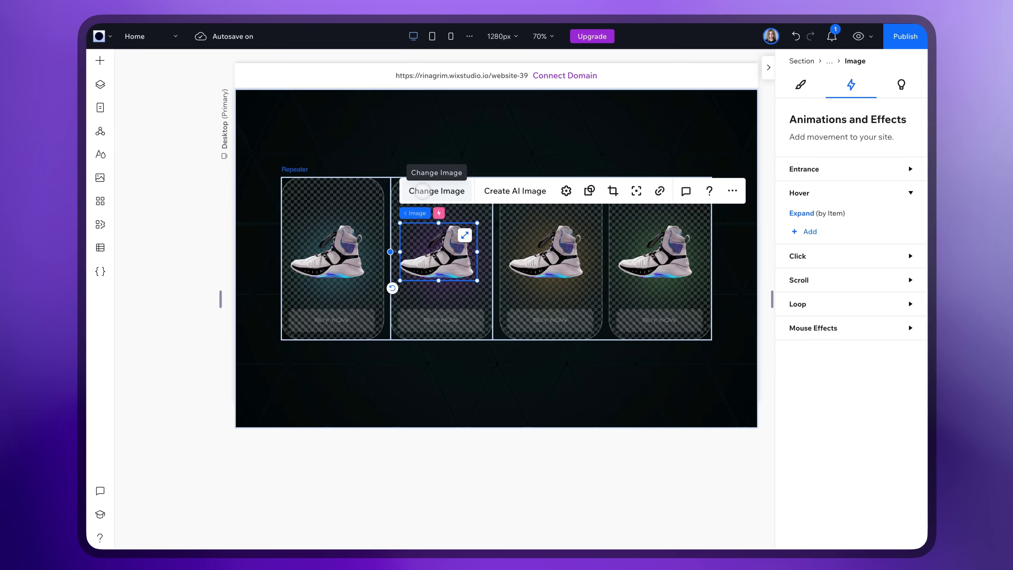
# - Replace the sneaker images in the second, third and fourth cards with purple, orange and green versions matching their gradients
pyautogui.click(430, 190)
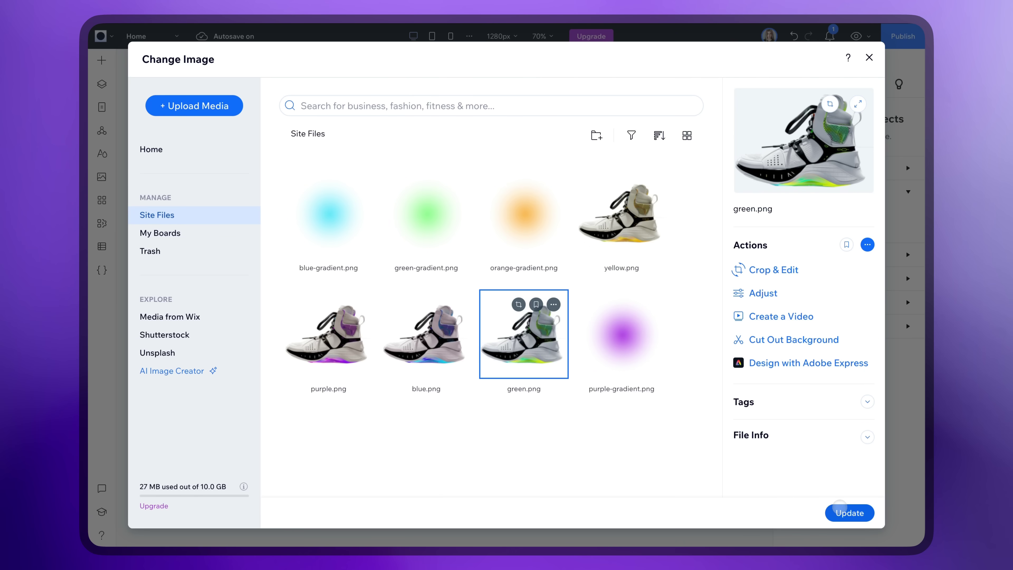
pyautogui.click(850, 512)
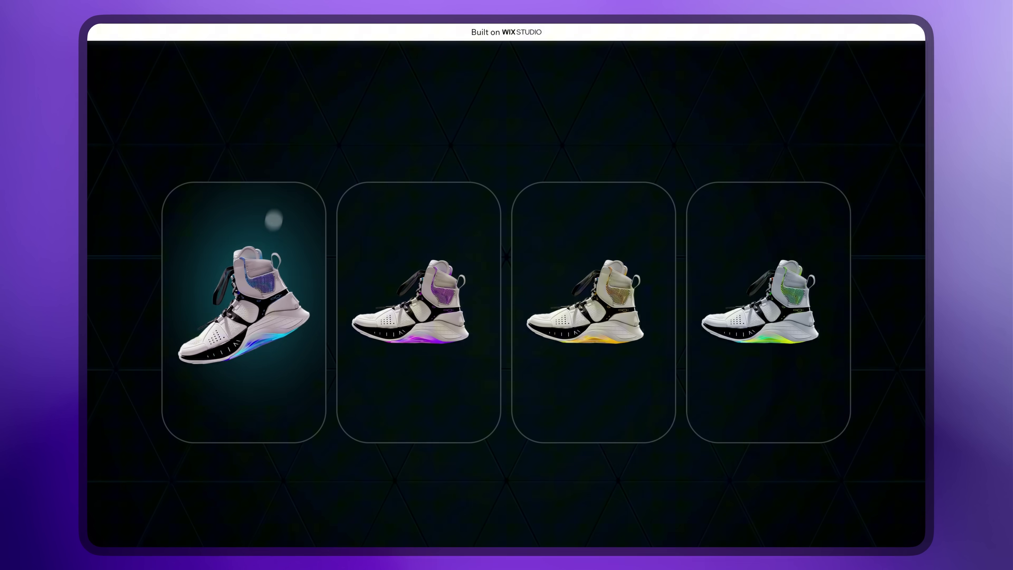
# - Check the hover animations on all four sneaker cards in the site preview
pyautogui.moveTo(254, 355)
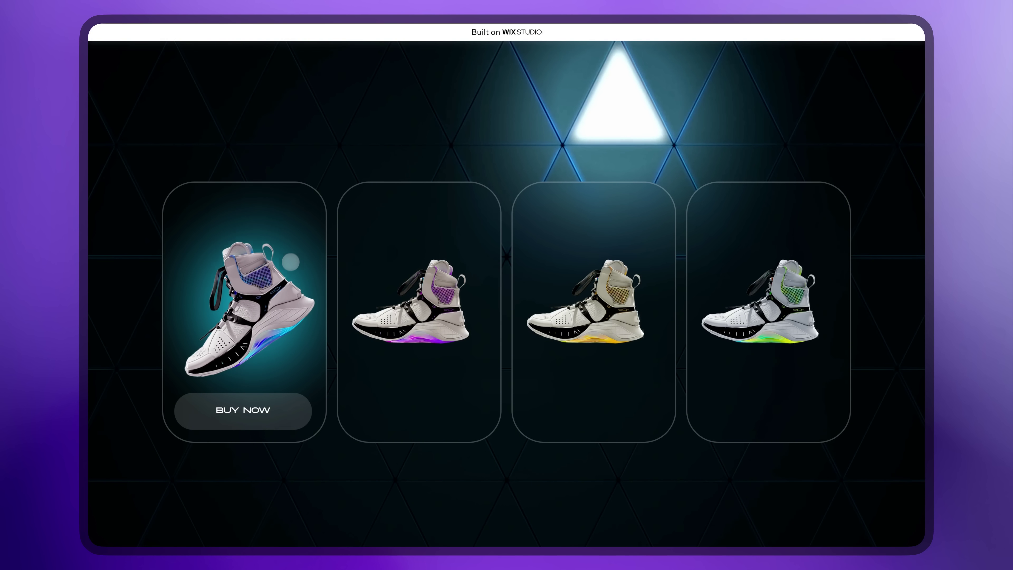
pyautogui.moveTo(459, 340)
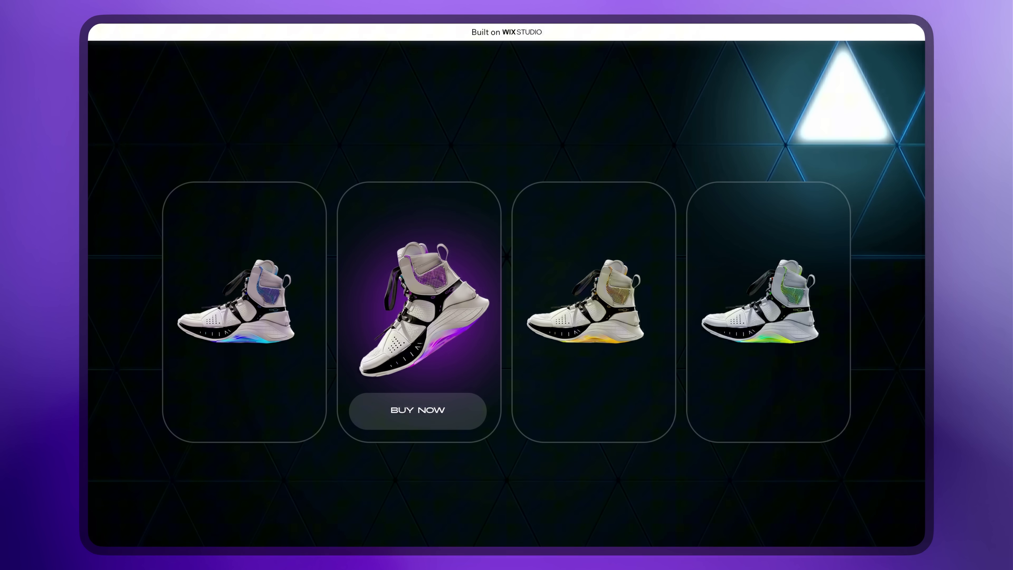
pyautogui.moveTo(553, 330)
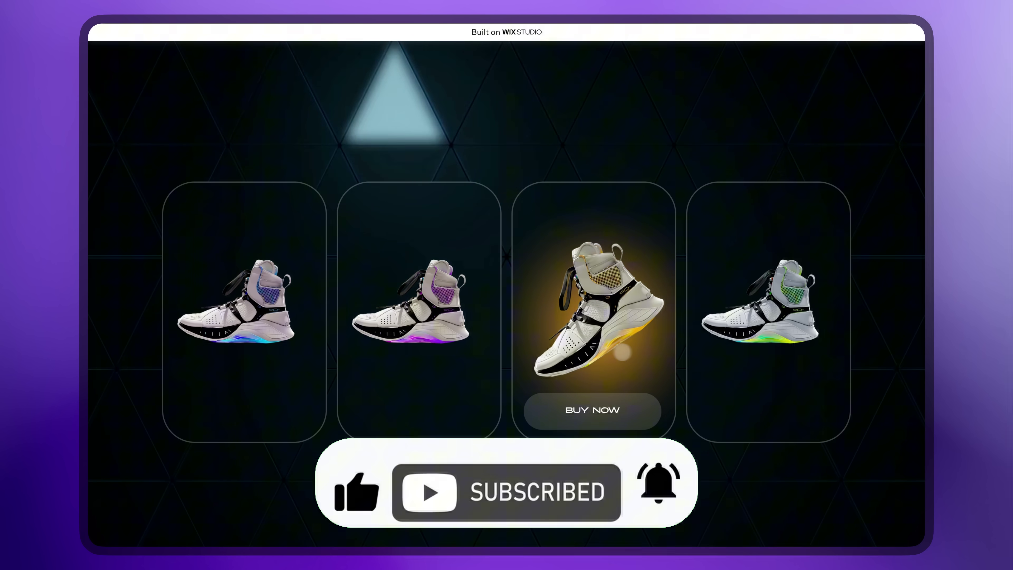
pyautogui.moveTo(753, 347)
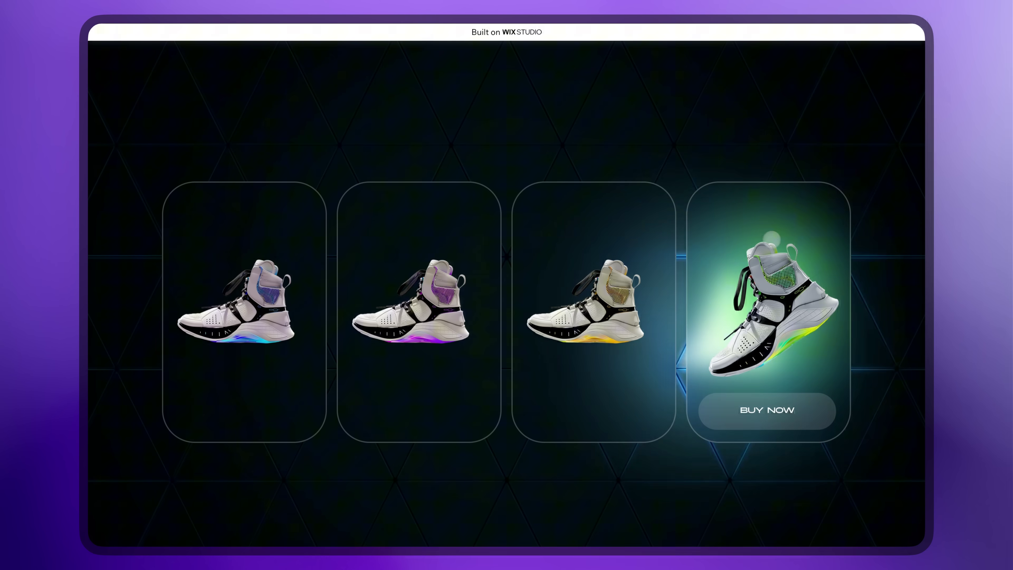